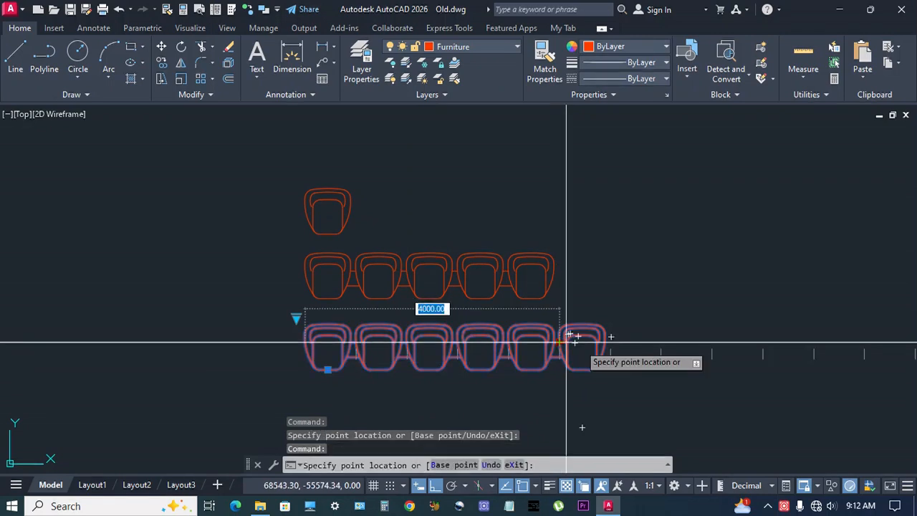
Stretch the lowest chair row until it contains seven chairs
left_click(639, 359)
left_click(662, 342)
left_click(609, 370)
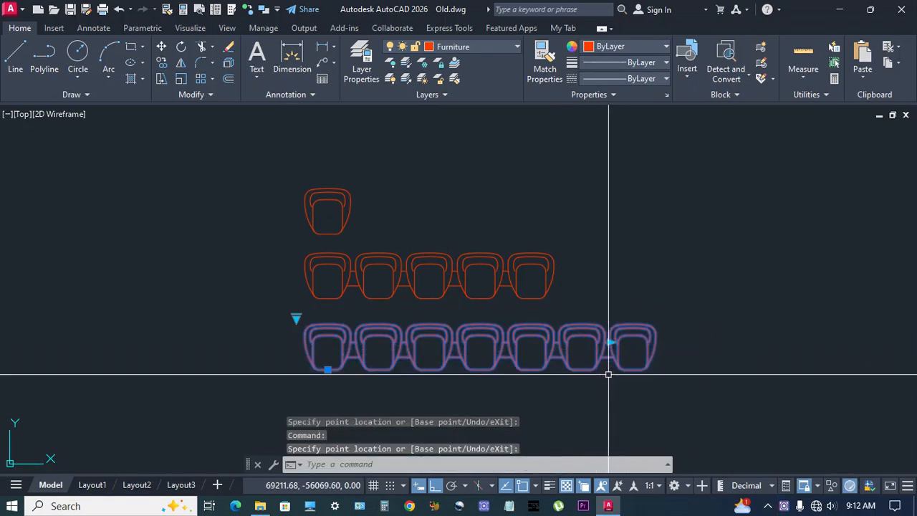
Switch the lowest and middle chair rows to the Single visibility state
left_click(297, 319)
left_click(329, 328)
left_click(308, 276)
left_click(296, 247)
left_click(329, 256)
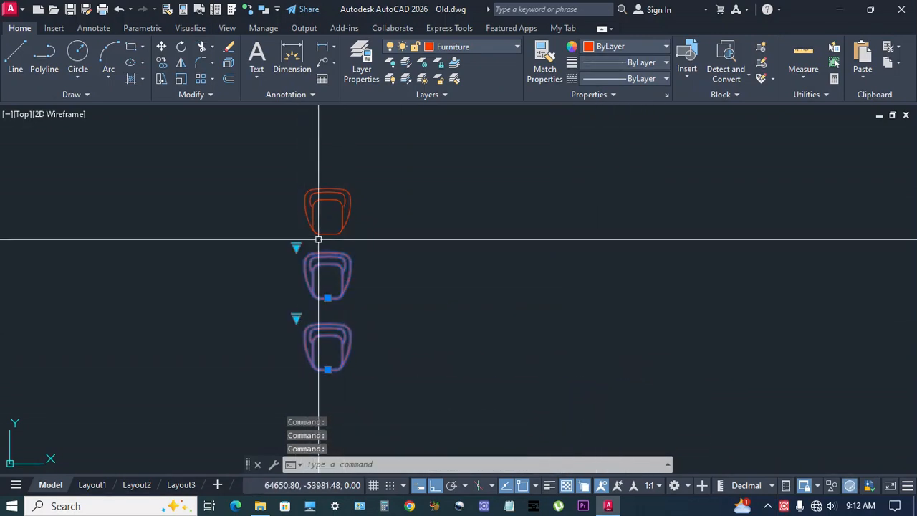
Switch the uppermost chair to the Multiple visibility state and stretch it into a longer row
left_click(319, 191)
left_click(297, 183)
left_click(316, 207)
left_click(357, 207)
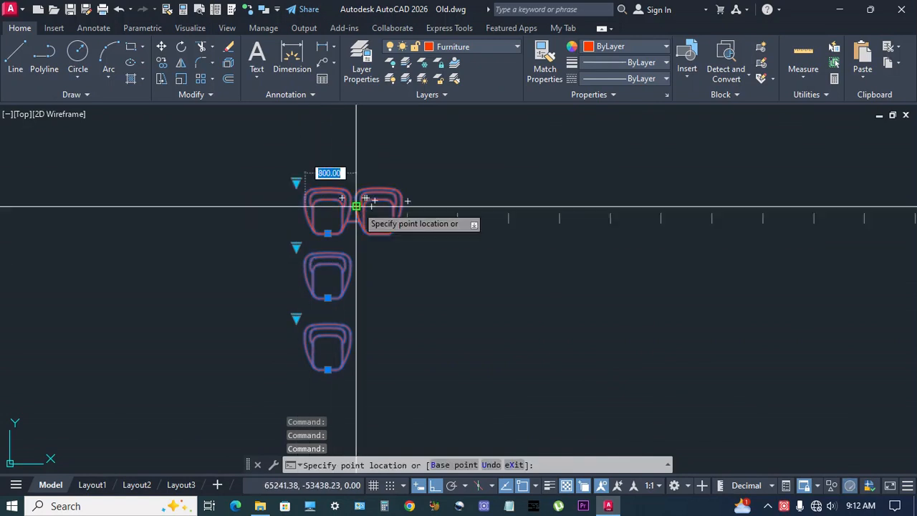
left_click(509, 204)
Switch the uppermost chair row to the Single visibility state
left_click(296, 184)
left_click(306, 193)
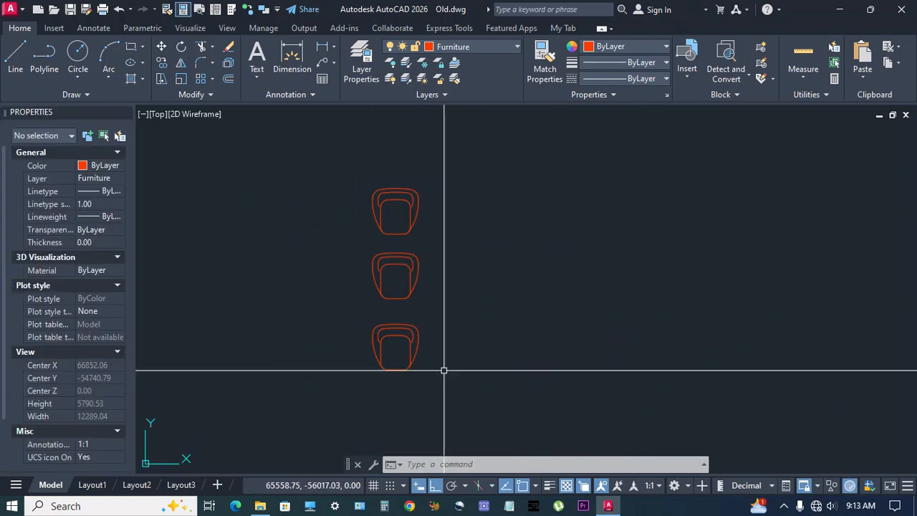
Switch Visibility1 of all three chair blocks to Multiple and back to Single, and clear the selection
left_click(444, 371)
left_click(341, 211)
scroll(94, 414, "down", 2)
left_click(116, 457)
left_click(118, 457)
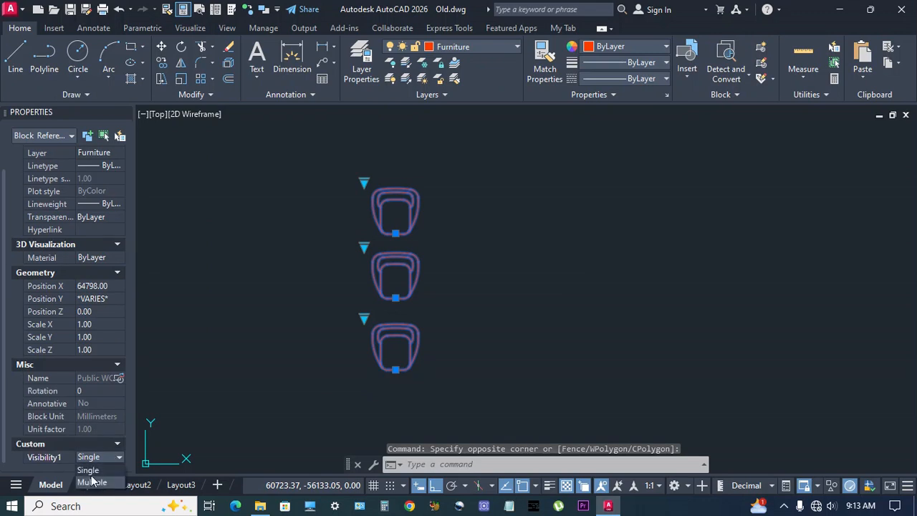
left_click(92, 482)
left_click(100, 457)
left_click(108, 470)
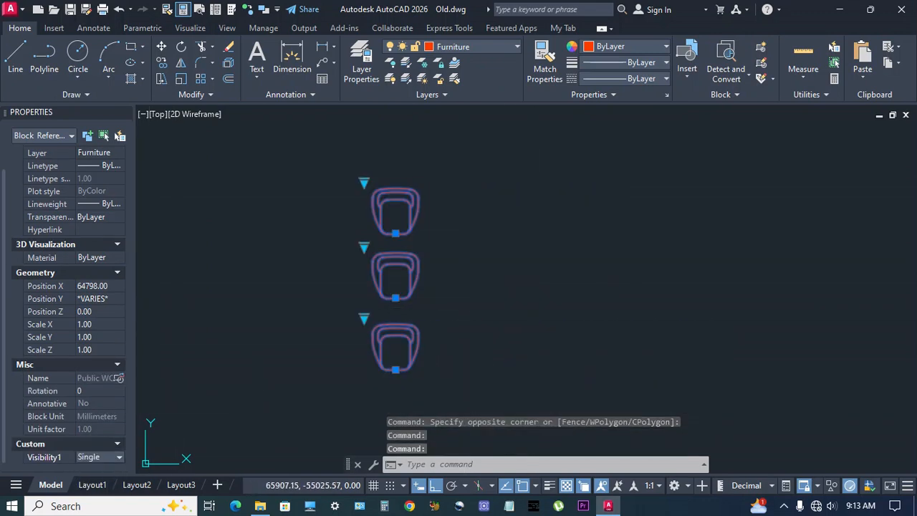
key("Escape")
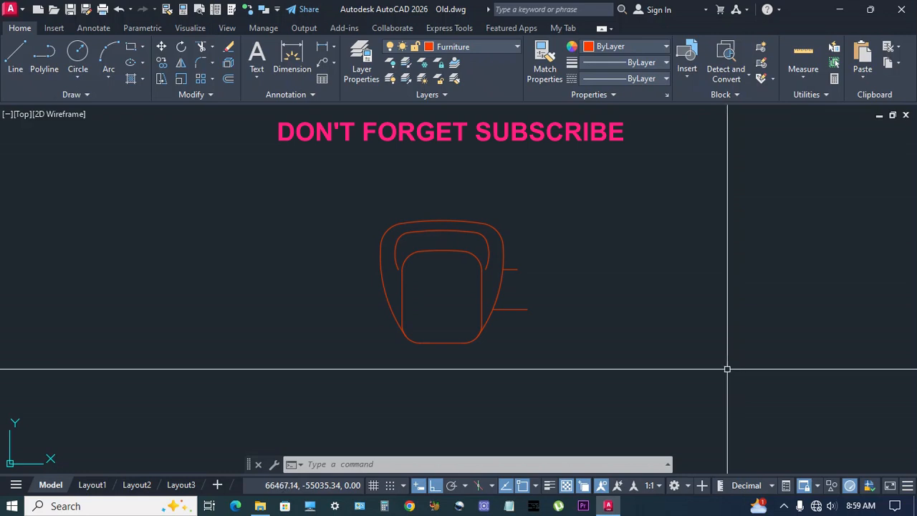
Mirror the chair about the vertical line through the midpoints of the two connector lines, keeping the original
middle_click_drag(683, 361, 663, 360)
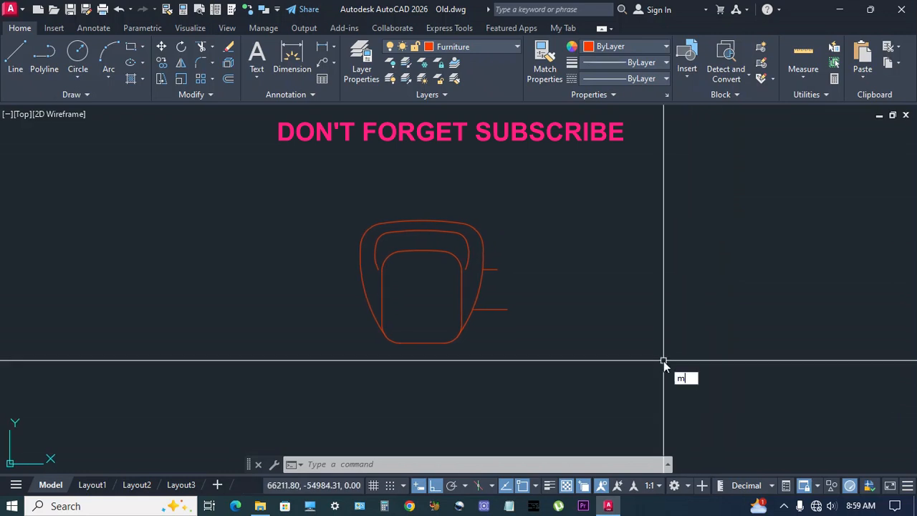
key("Return")
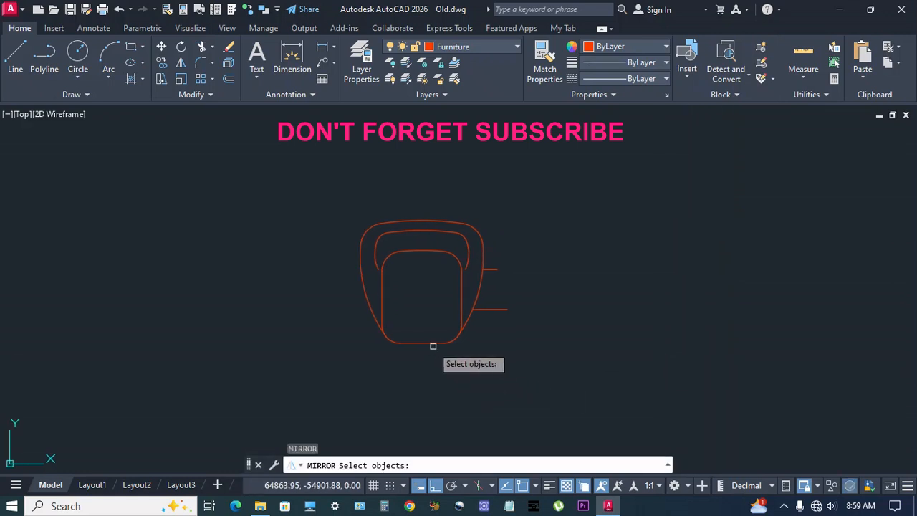
left_click(432, 343)
key("Return")
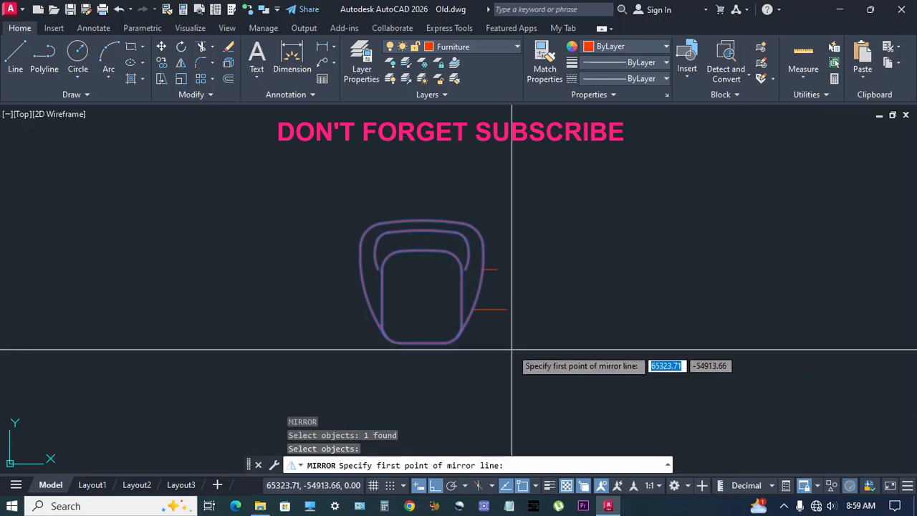
left_click(491, 309)
scroll(488, 272, "up", 4)
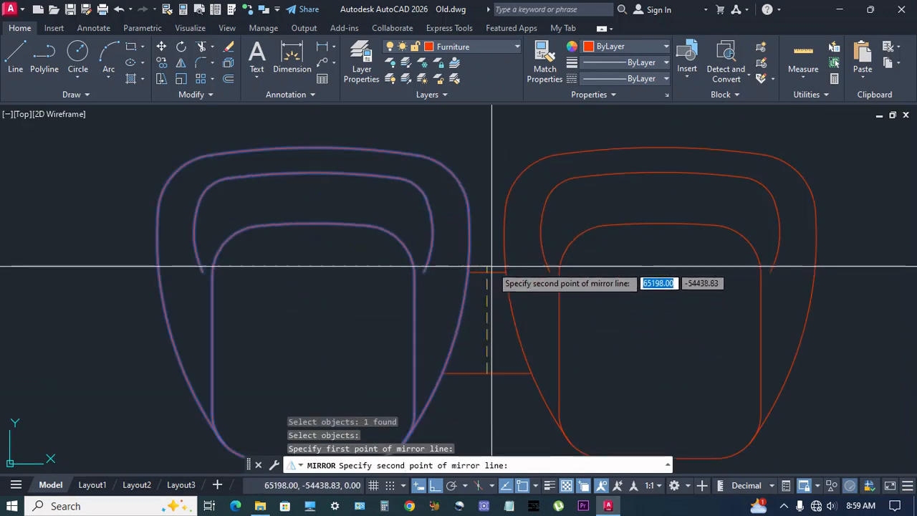
left_click(487, 272)
key("Return")
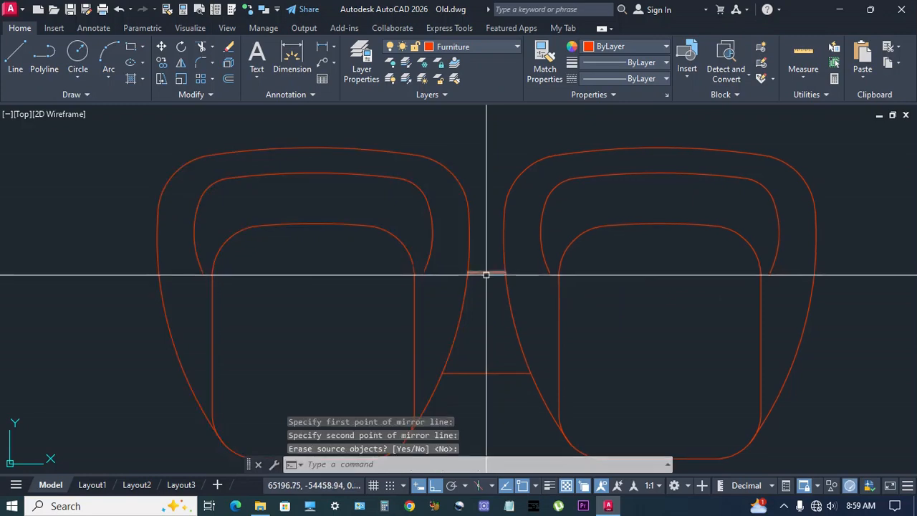
Start a block definition named Public WCS1 containing both chairs and the two connector lines
scroll(484, 269, "down", 4)
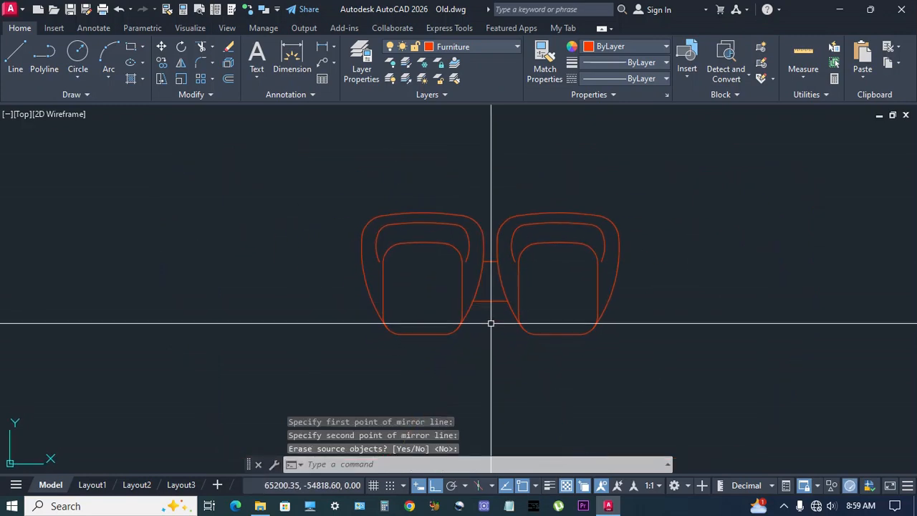
type("b")
key("Return")
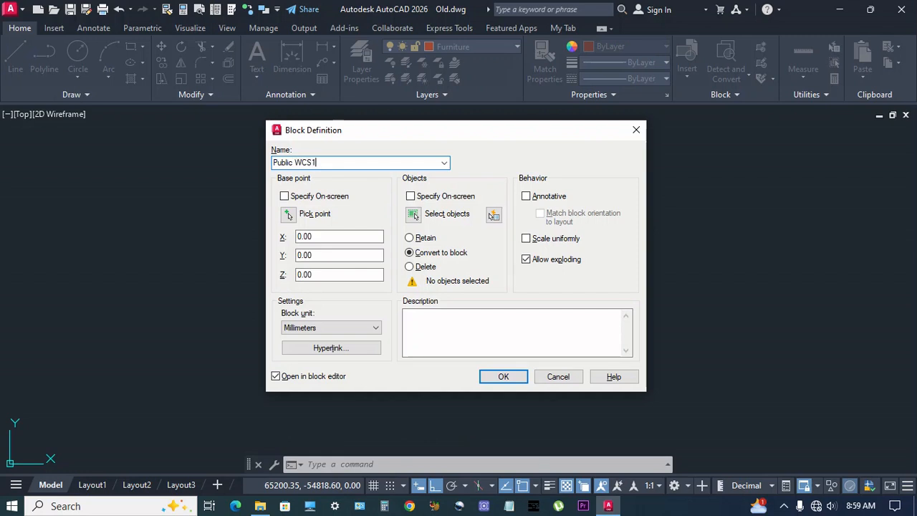
left_click(414, 215)
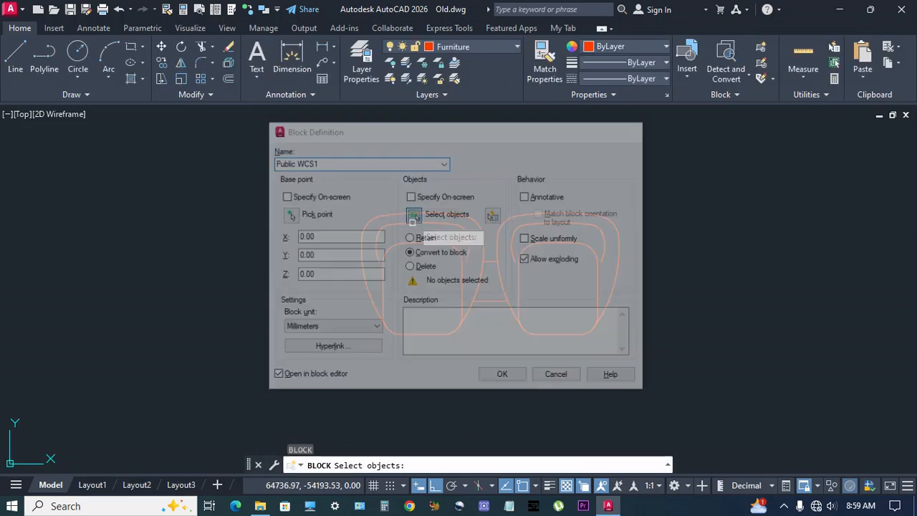
left_click(320, 188)
left_click(652, 364)
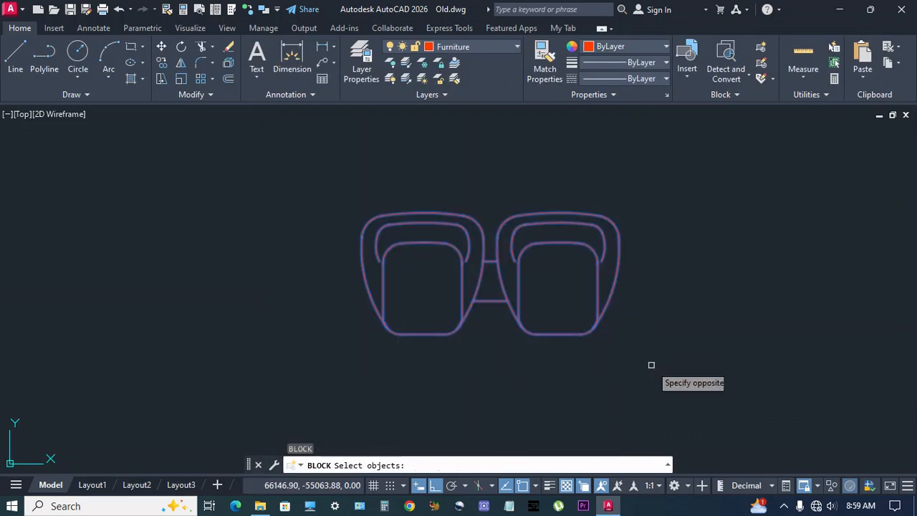
key("Return")
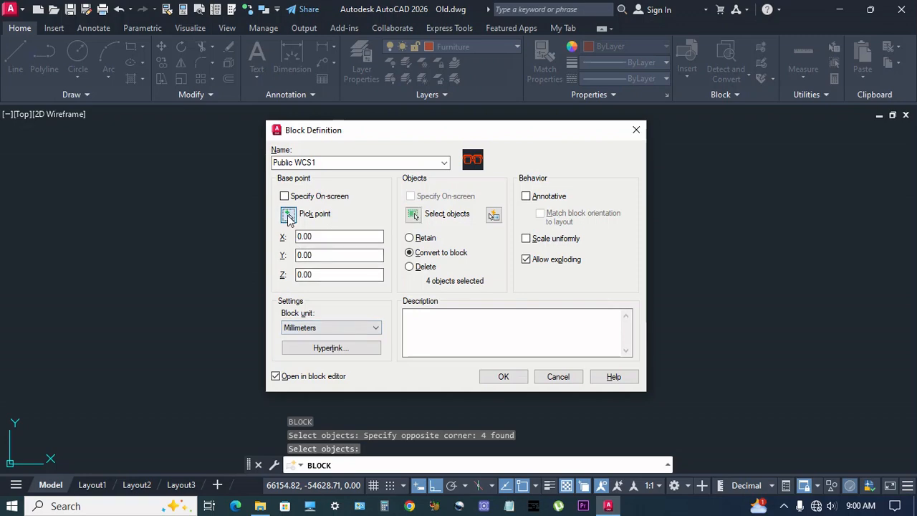
Use the midpoint of the left chair's bottom edge as base point and create the block, opening it for editing
left_click(289, 215)
left_click(424, 340)
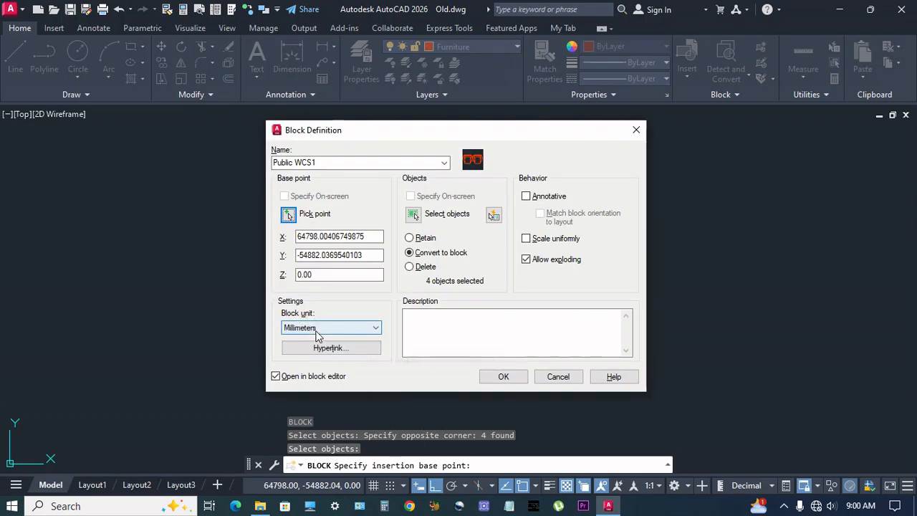
left_click(504, 377)
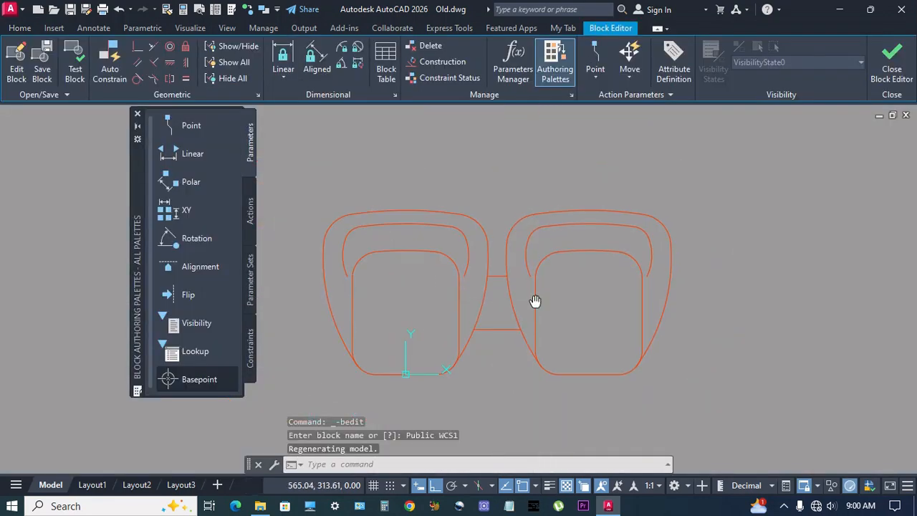
Place a base point parameter at the midpoint of the left chair's bottom edge
left_click(198, 379)
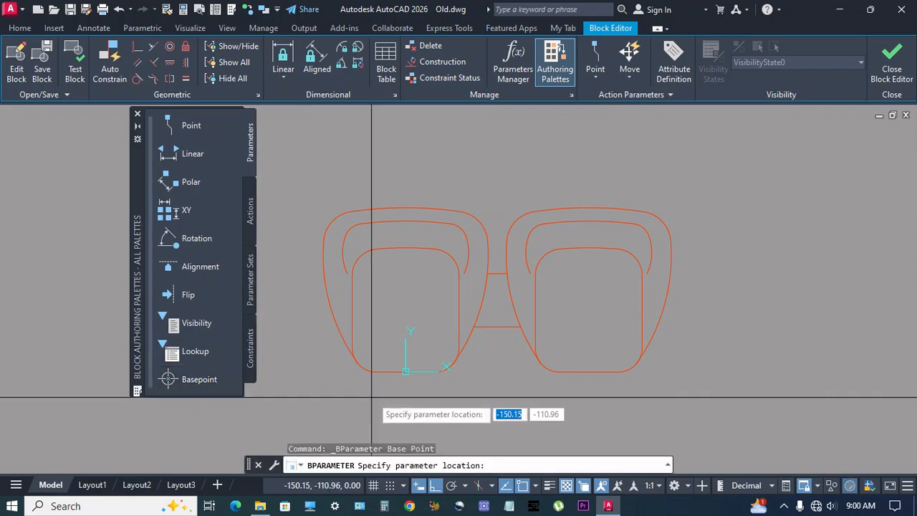
left_click(406, 372)
Draw a horizontal line about 786 mm long from the upper connector's left end across and past the left chair
type("L")
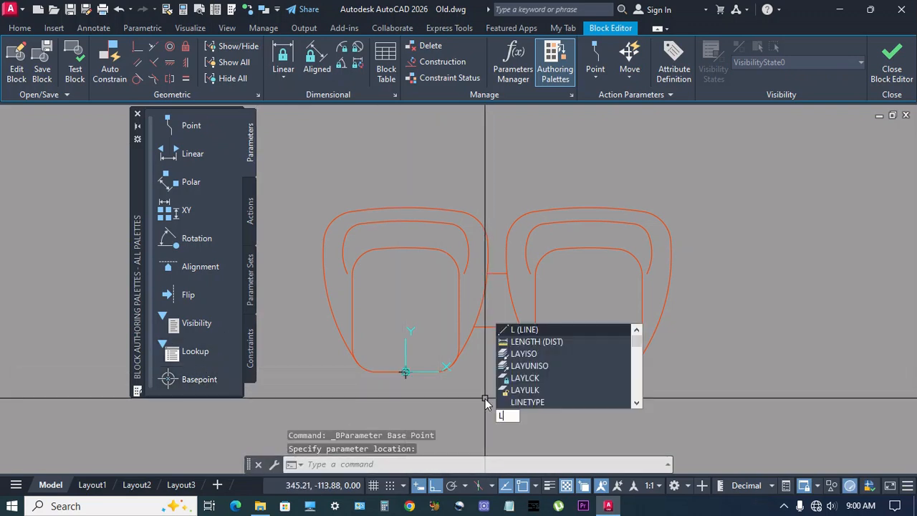
key("Return")
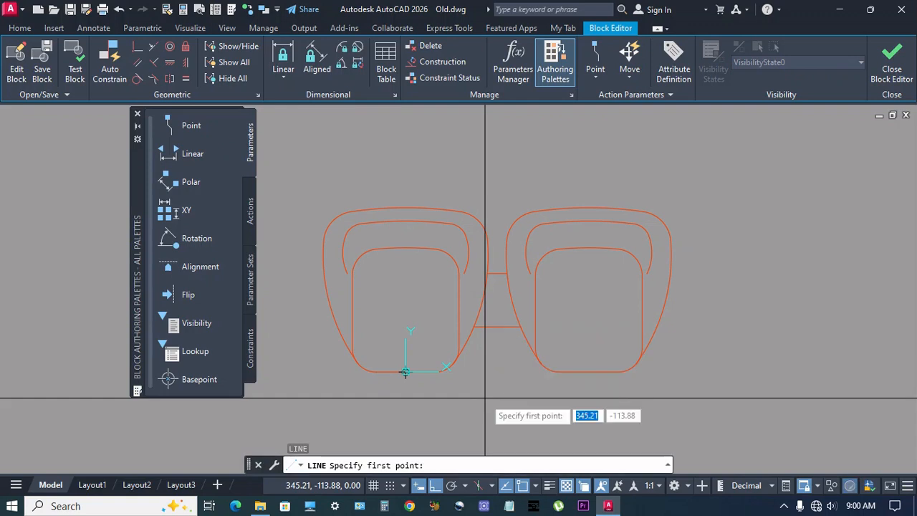
left_click(487, 273)
scroll(309, 255, "up", 2)
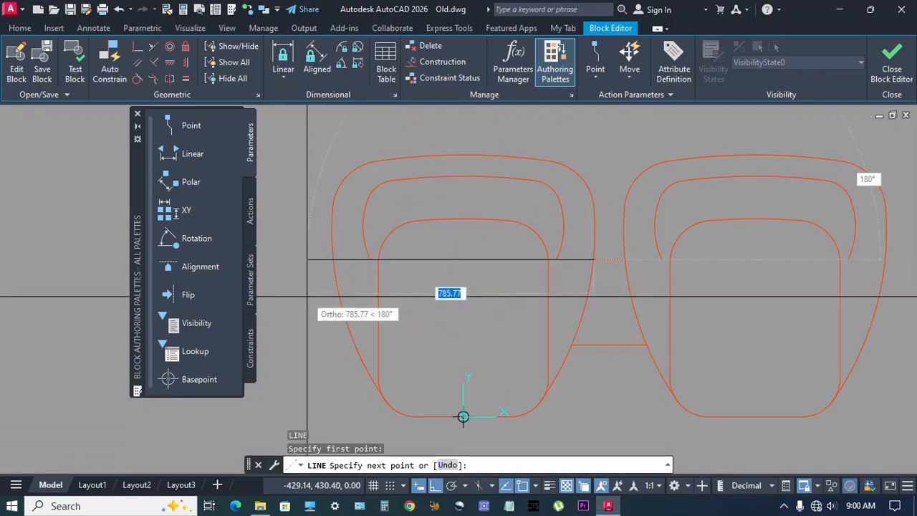
key("Escape")
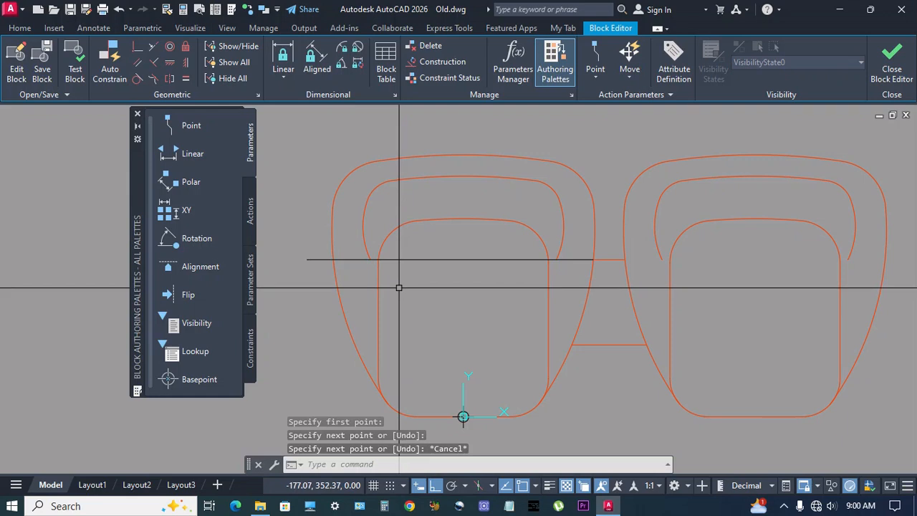
Extend the horizontal line to the right chair's outer right edge
key("Return")
scroll(581, 280, "down", 2)
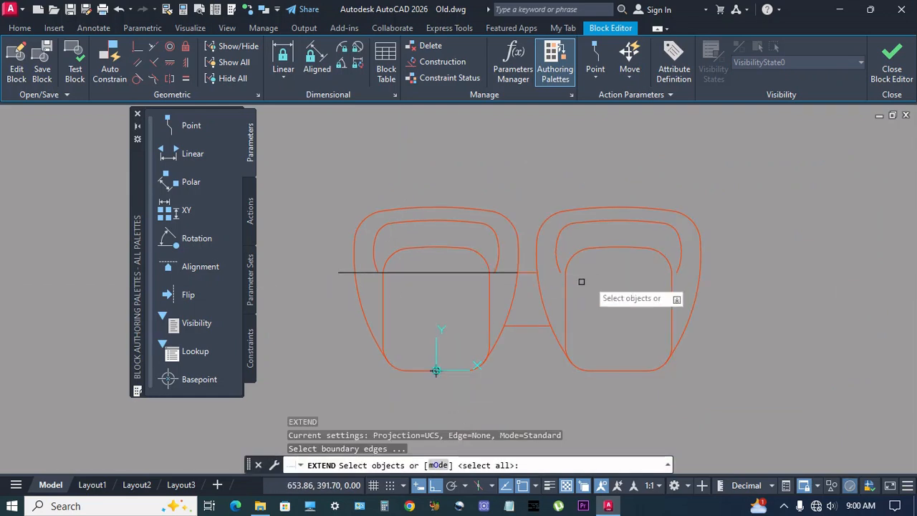
left_click(701, 261)
key("Return")
left_click(502, 272)
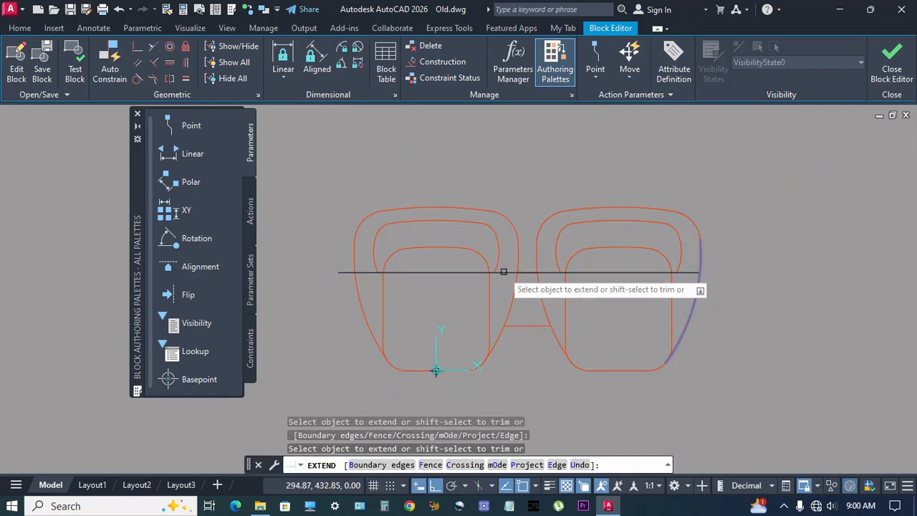
key("Escape")
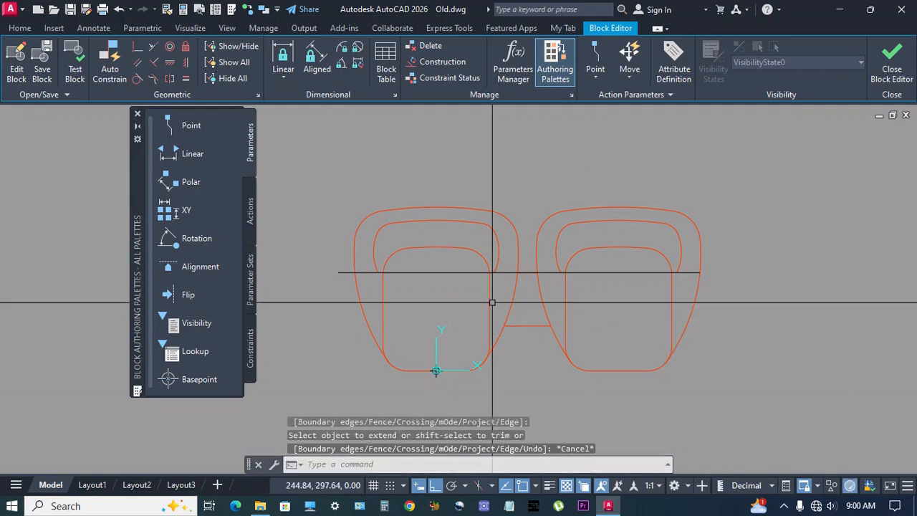
Trim the part of the horizontal line that overhangs the left chair's outer left edge
type("tr")
key("Return")
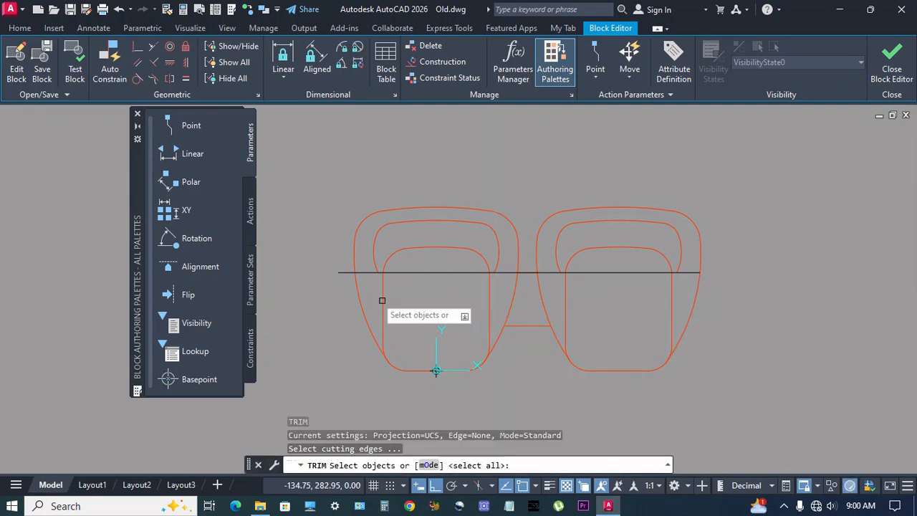
left_click(349, 273)
key("Return")
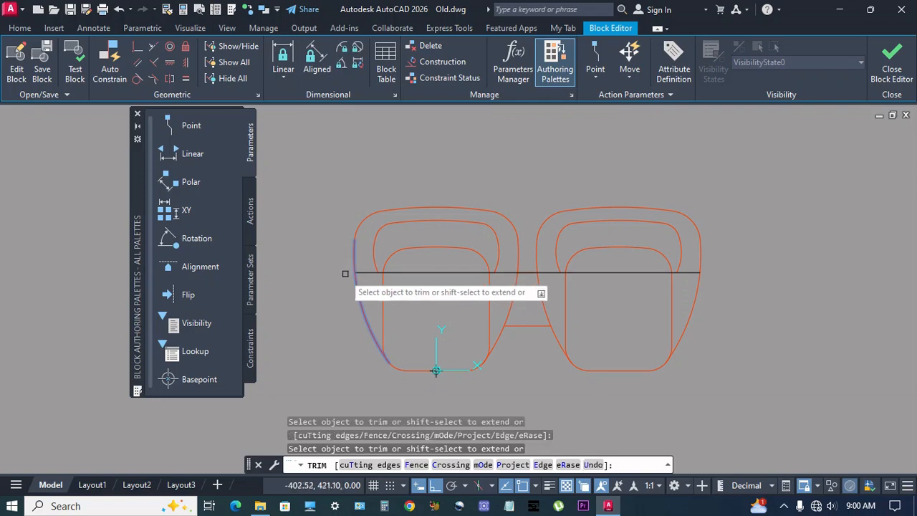
key("Escape")
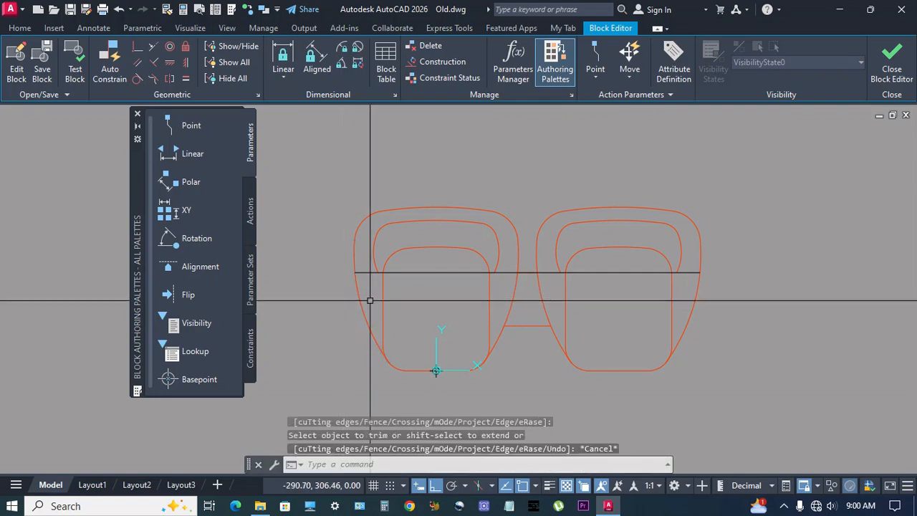
Convert the long horizontal line across both chairs to construction geometry
left_click(530, 273)
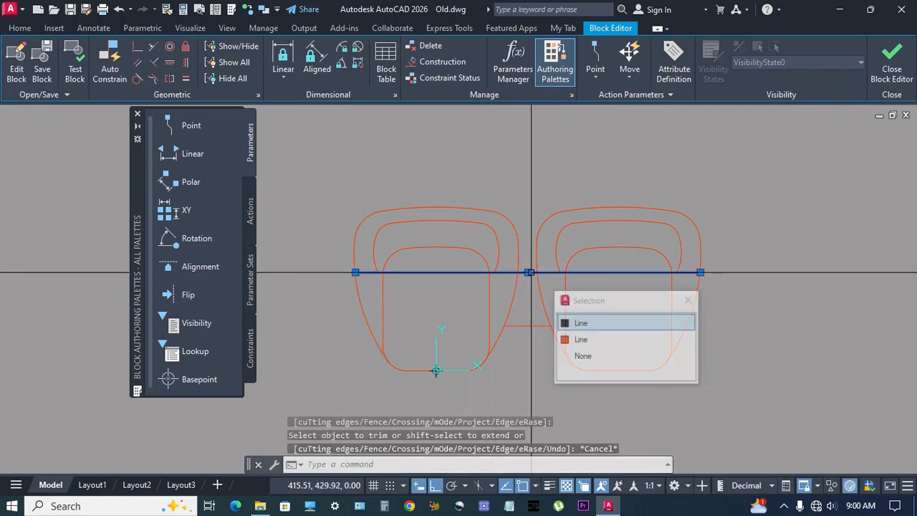
left_click(583, 326)
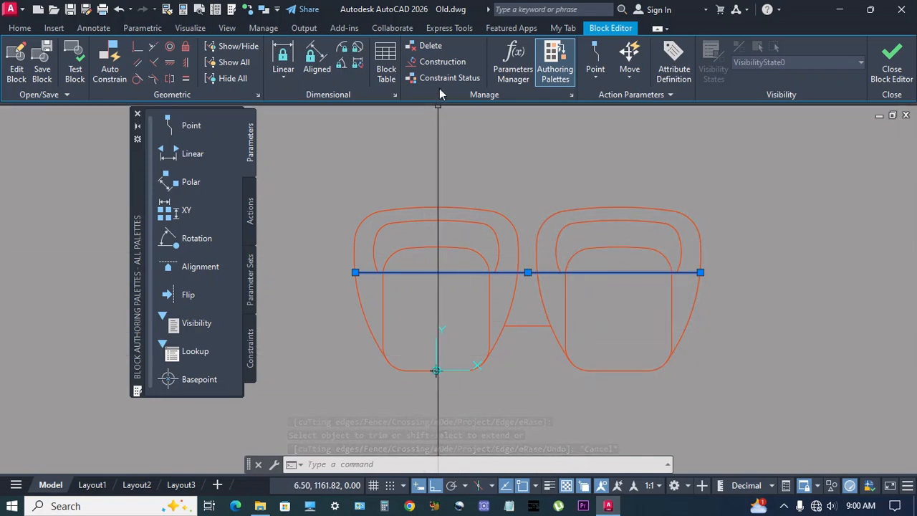
left_click(443, 62)
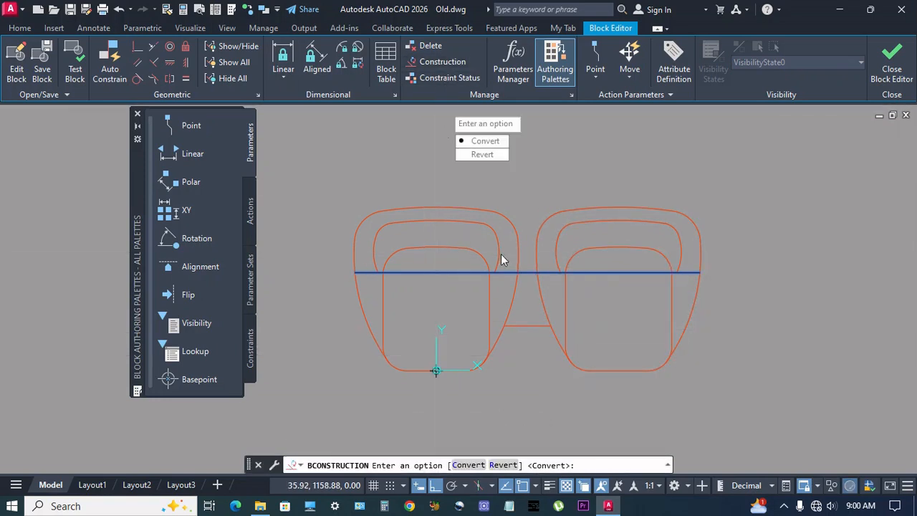
left_click(485, 142)
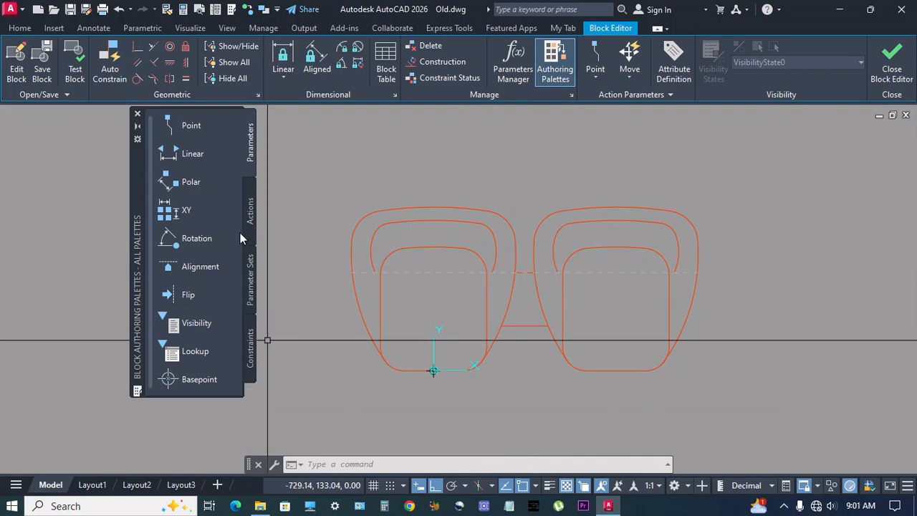
Add a visibility parameter above and left of the left chair and rename its default visibility state to Single
left_click(190, 323)
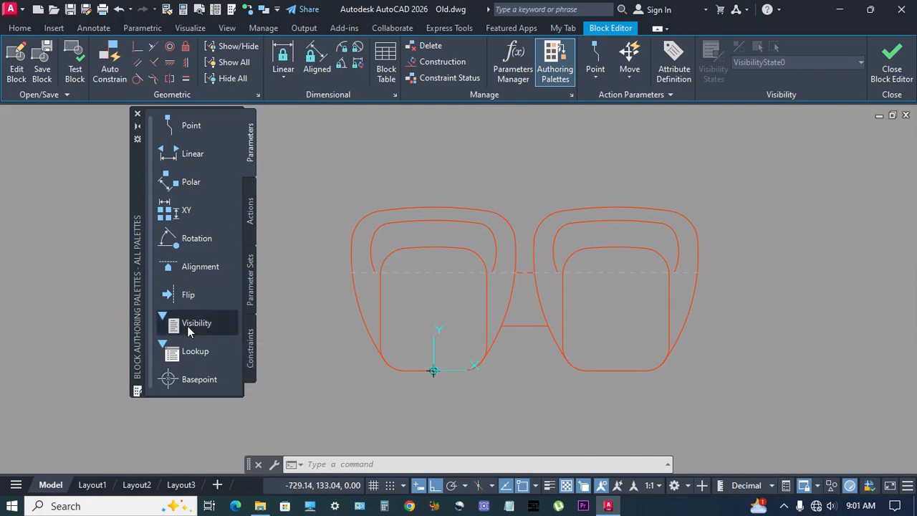
left_click(320, 185)
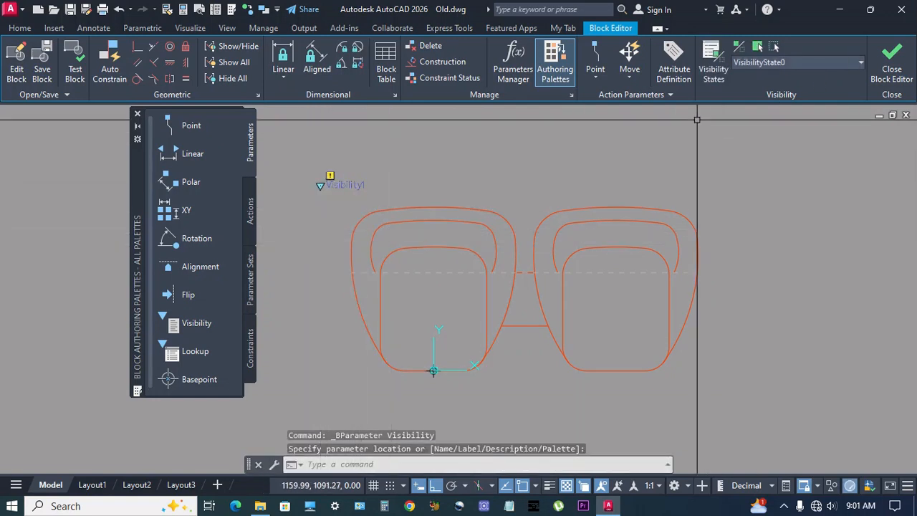
left_click(716, 70)
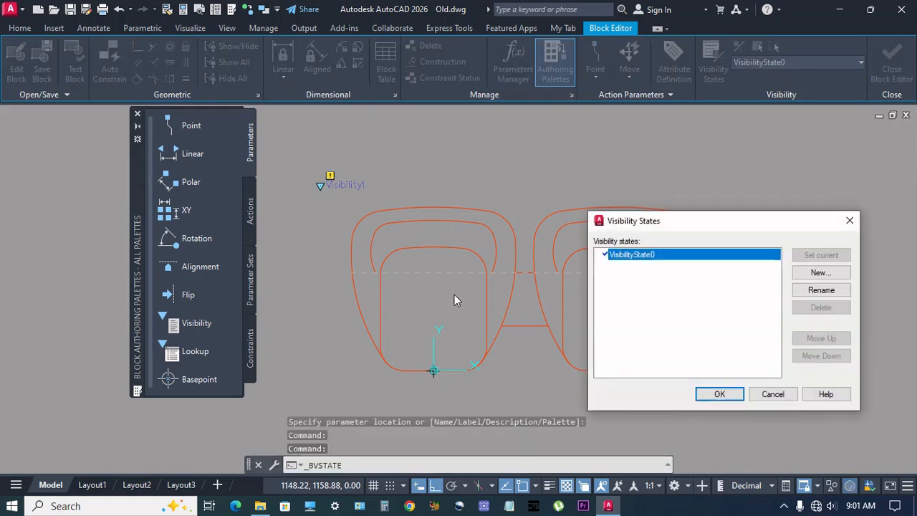
left_click(821, 291)
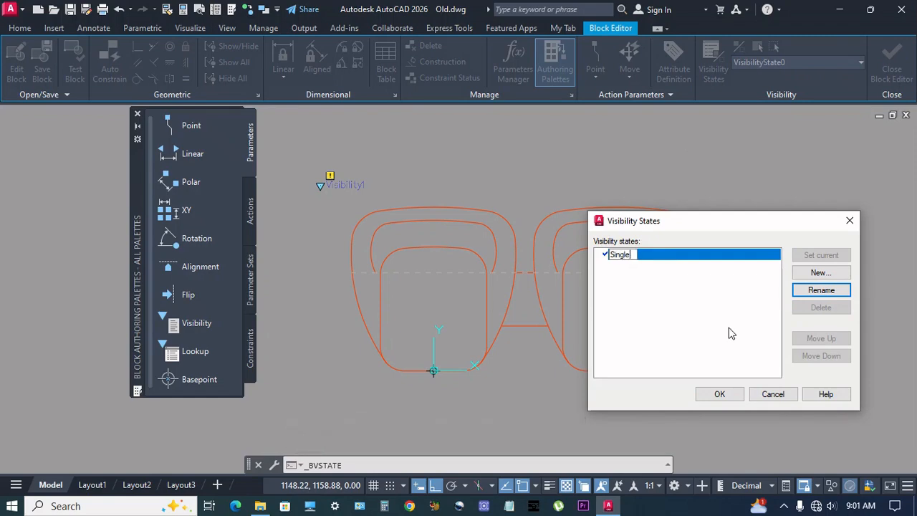
Create a Multiple visibility state that leaves existing objects' visibility unchanged, and make Single the current state
left_click(828, 276)
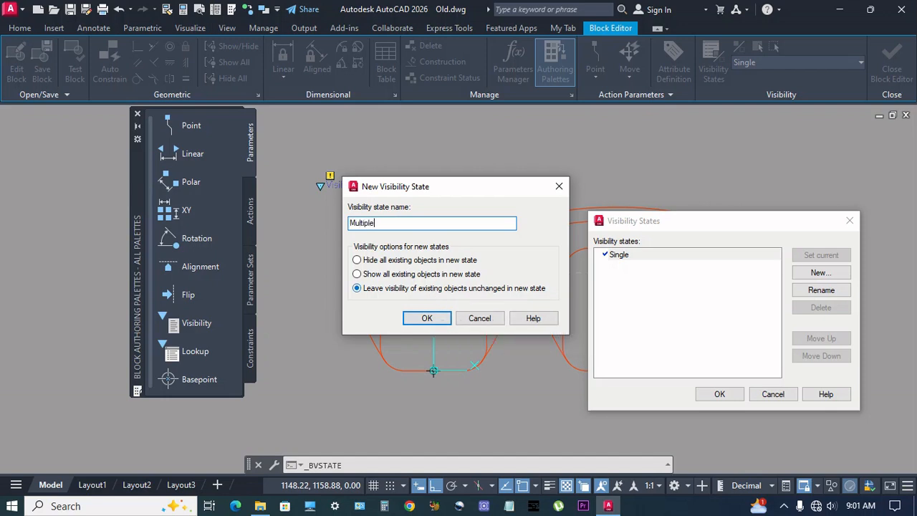
left_click(427, 320)
left_click(619, 255)
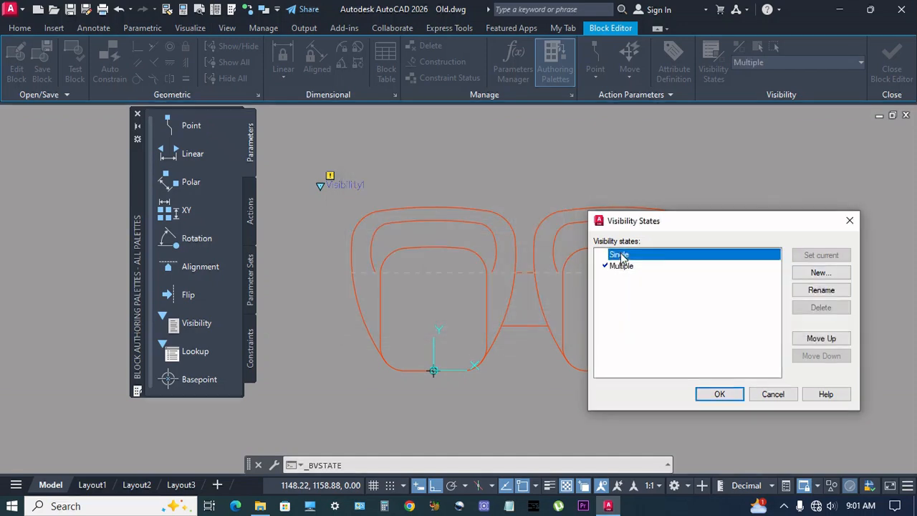
left_click(826, 260)
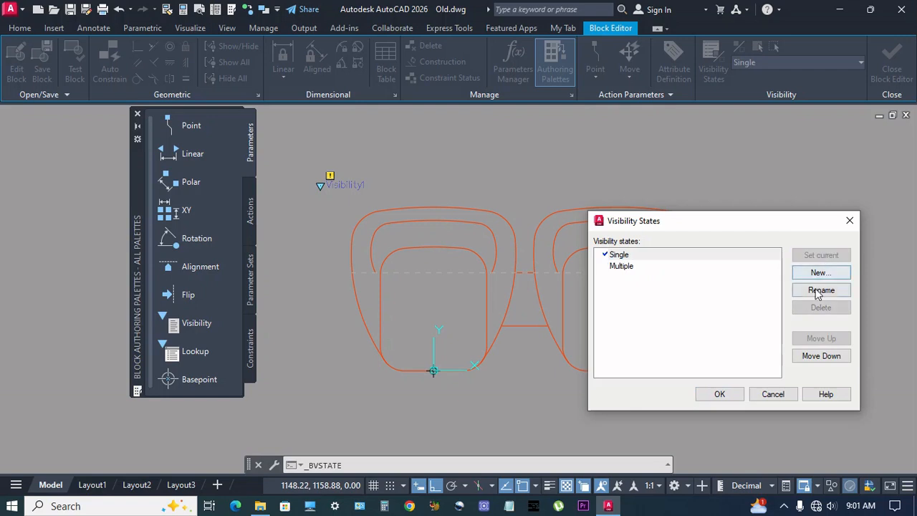
left_click(719, 395)
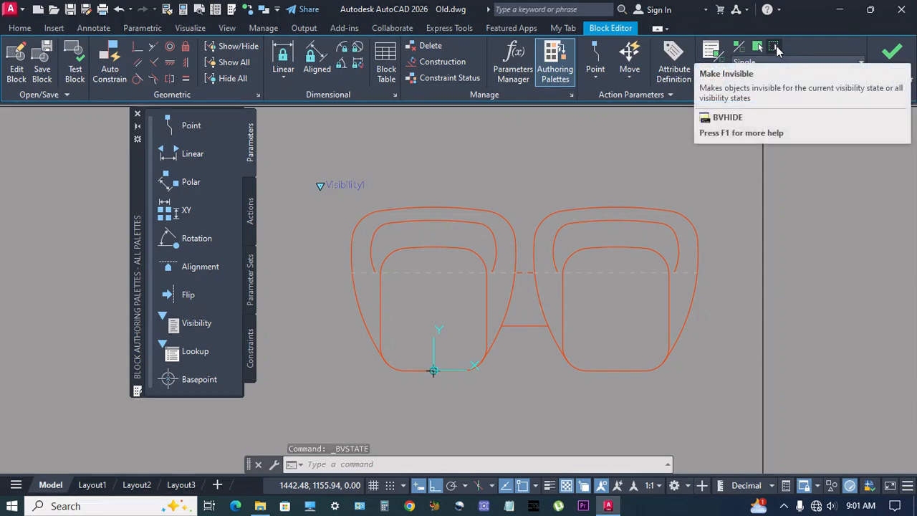
Hide the right chair and both connector lines between the chairs in the Single state, leaving the construction line out of the selection
left_click(775, 47)
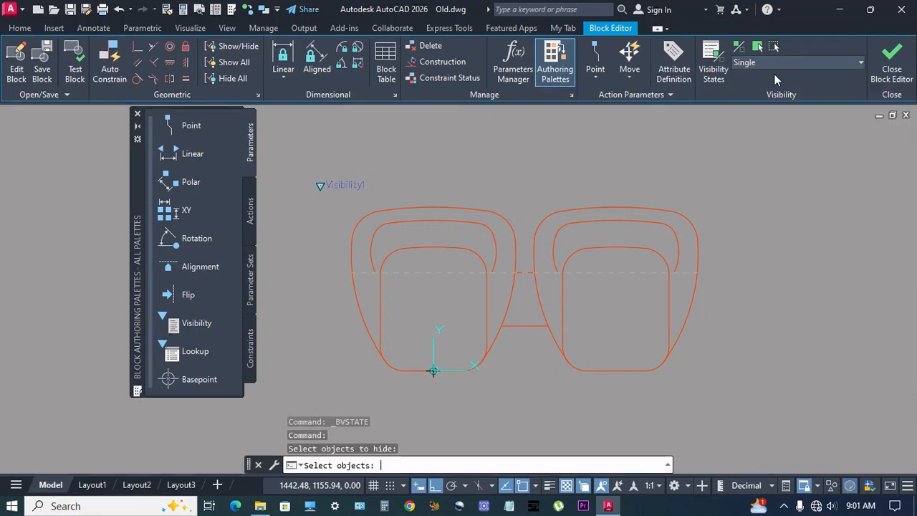
left_click(682, 332)
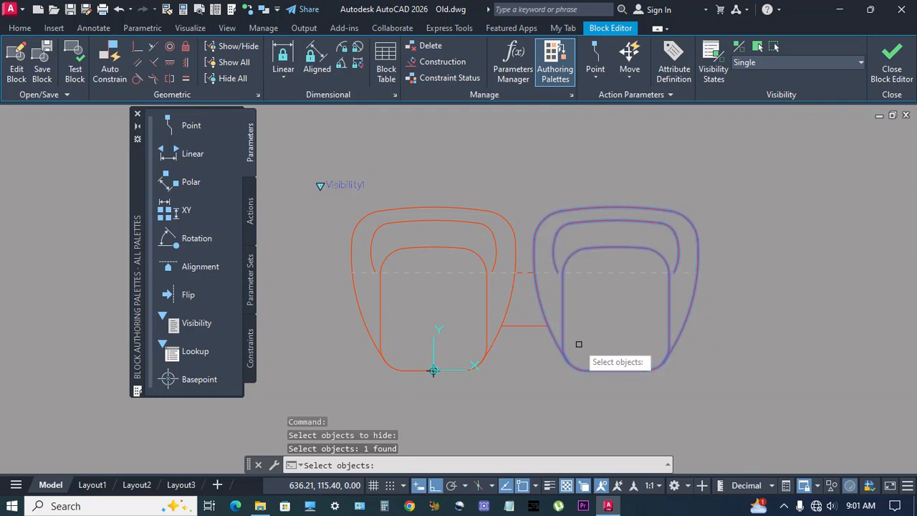
left_click(534, 327)
scroll(534, 276, "up", 4)
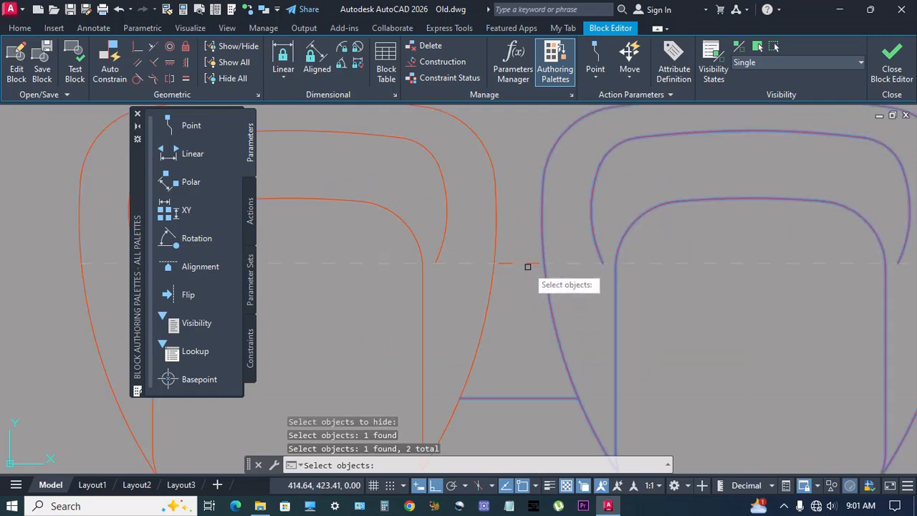
left_click(534, 262)
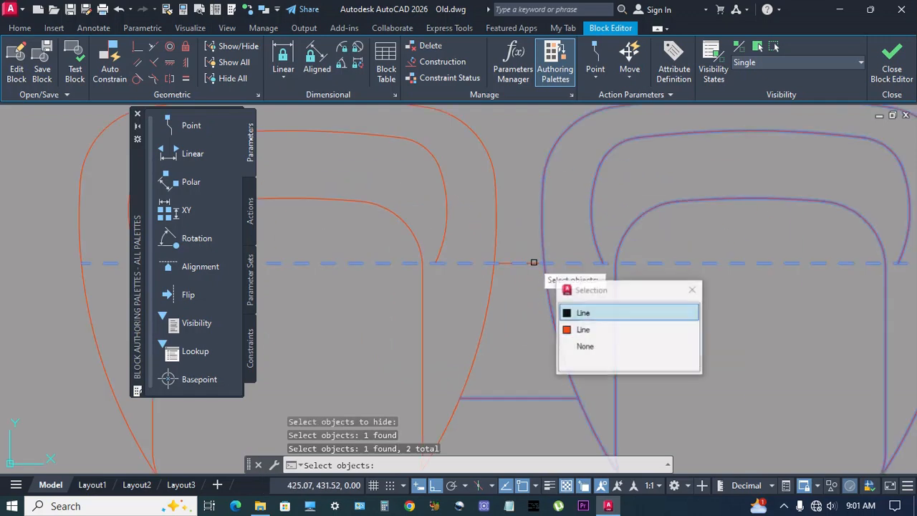
left_click(584, 332)
key("Return")
scroll(520, 122, "down", 6)
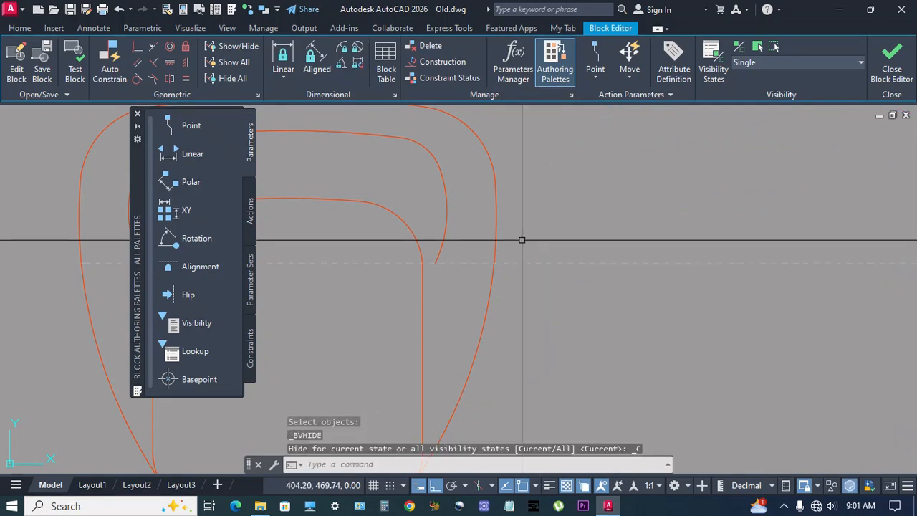
middle_click_drag(547, 313, 532, 320)
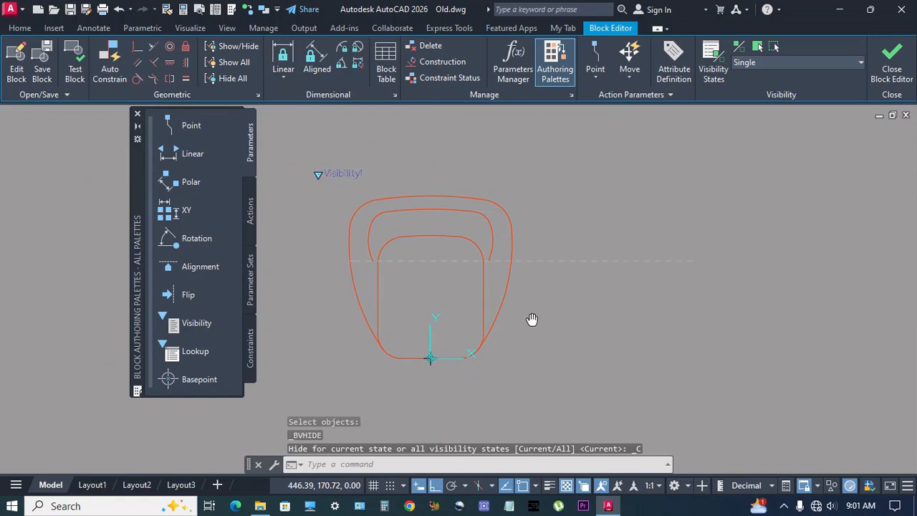
Make Multiple the current visibility state
left_click(814, 64)
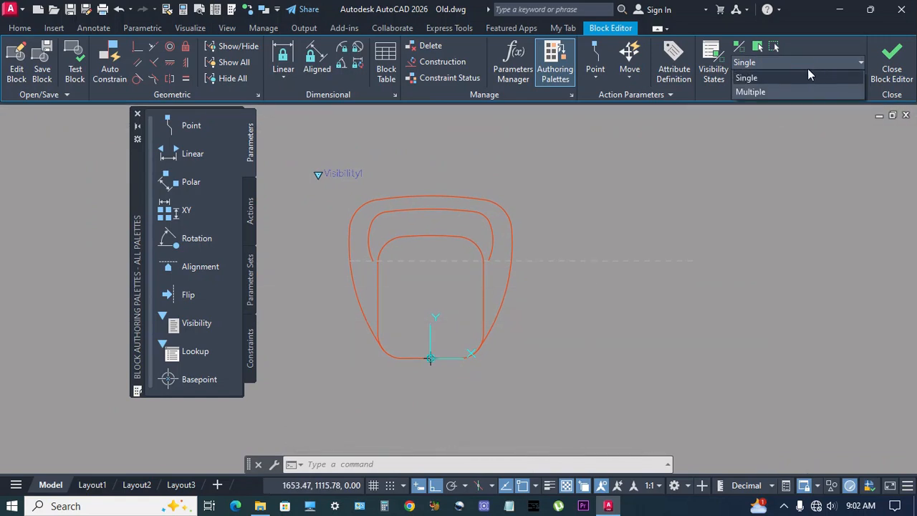
left_click(790, 91)
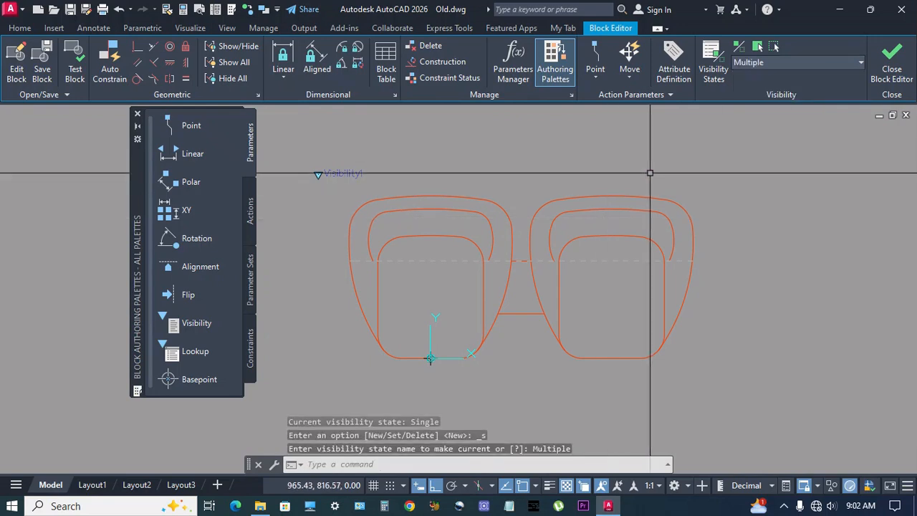
middle_click_drag(641, 173, 634, 175)
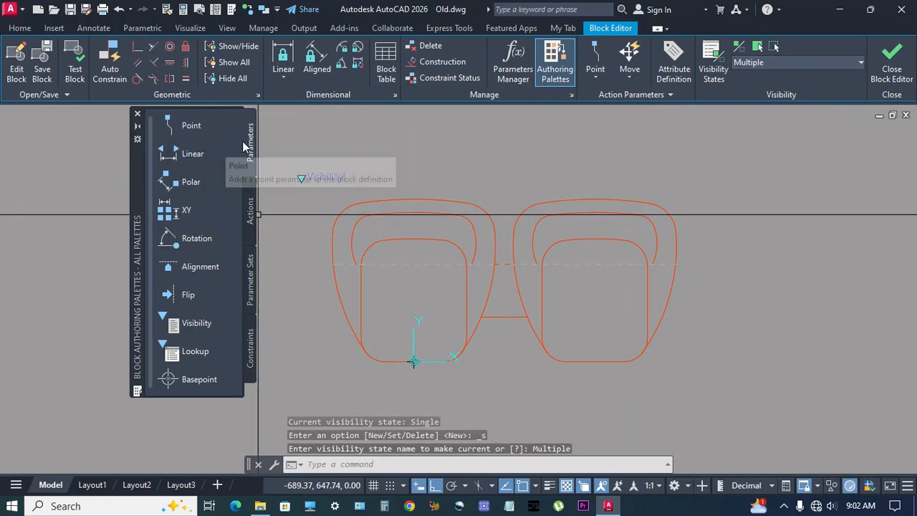
Add an 800 mm linear parameter along the construction line from the left chair's outer left edge to the right chair's left edge, with its label just below
left_click(189, 155)
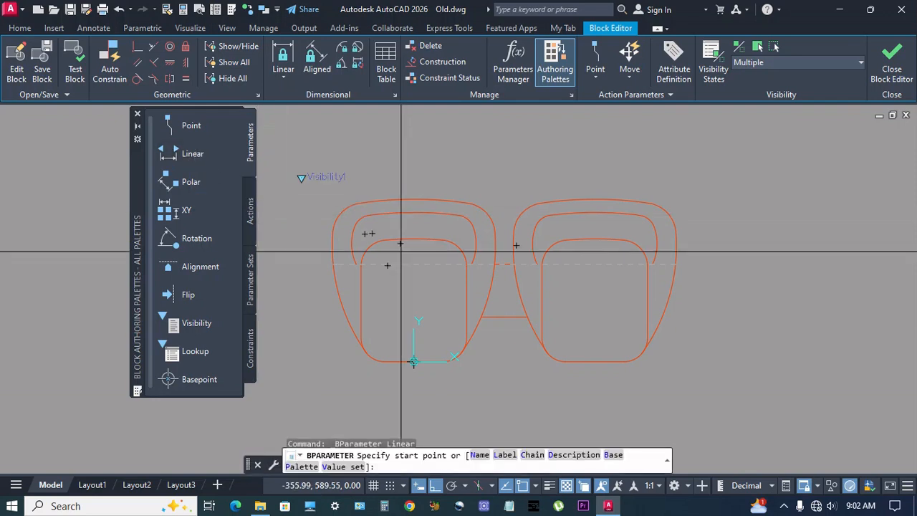
left_click(334, 265)
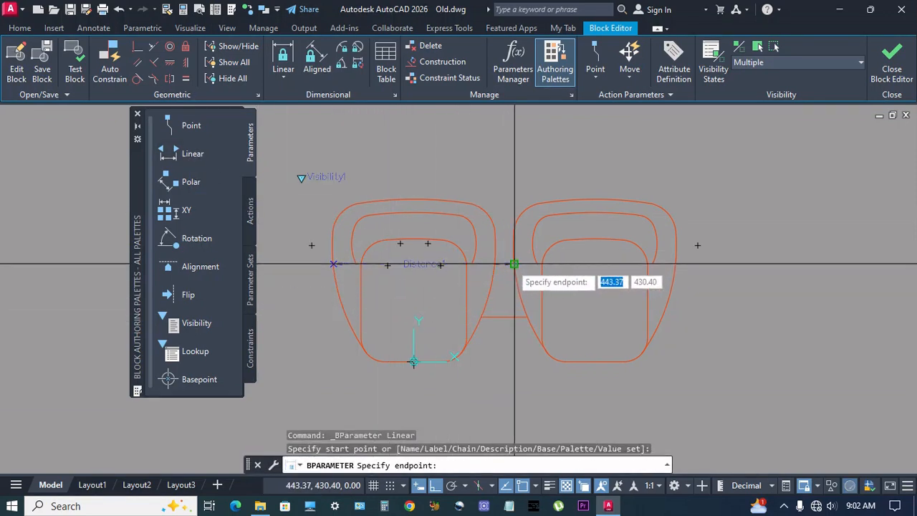
left_click(514, 264)
scroll(513, 263, "up", 2)
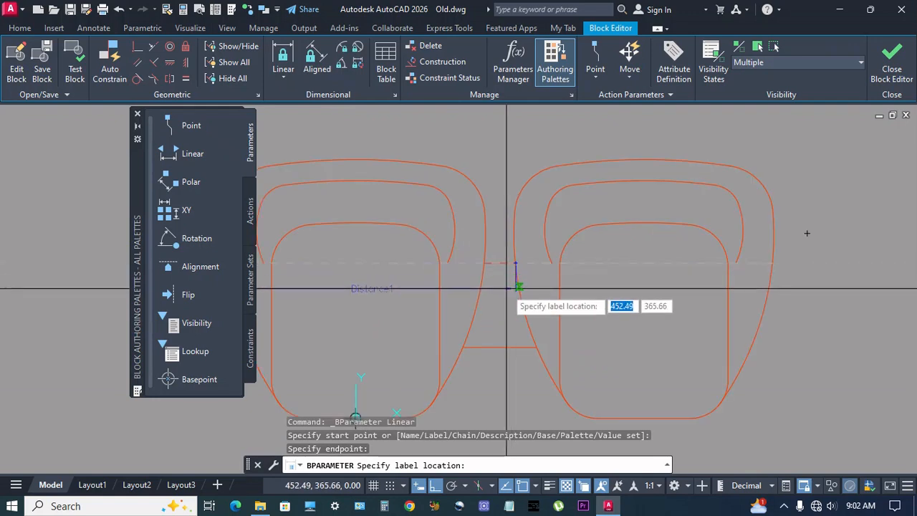
left_click(536, 297)
scroll(541, 309, "down", 4)
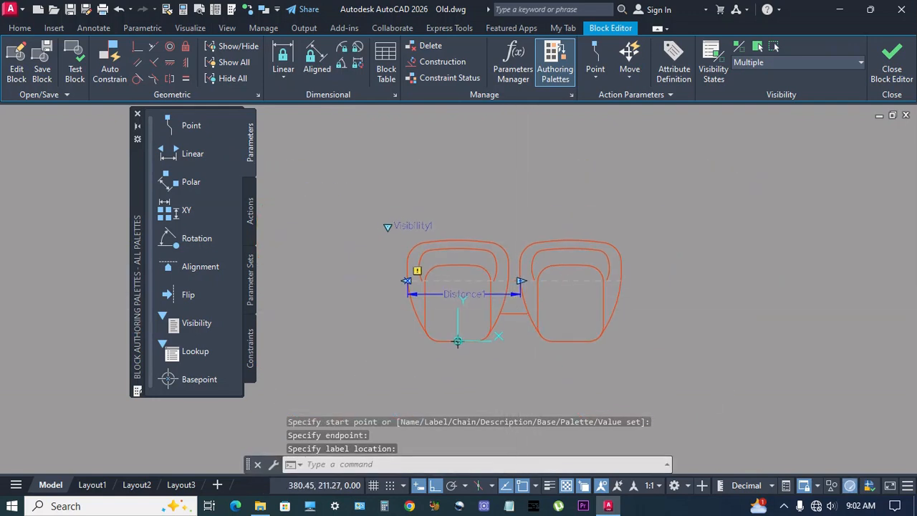
Set the linear parameter's number of grips to 1
left_click(445, 290)
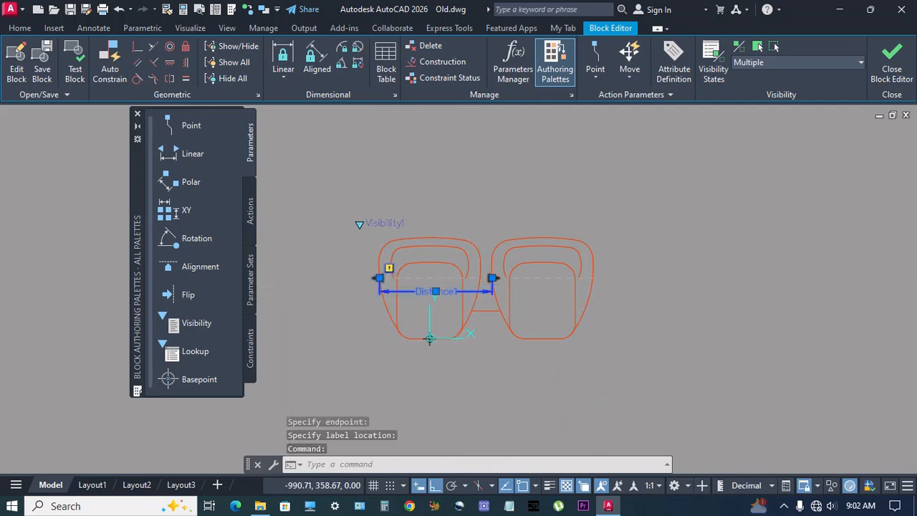
key("ctrl+1")
scroll(87, 324, "down", 3)
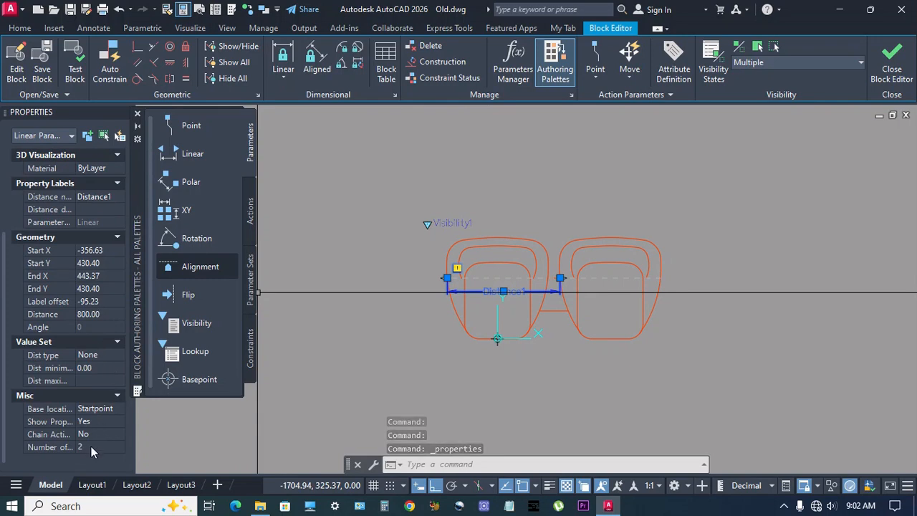
left_click(109, 446)
left_click(117, 448)
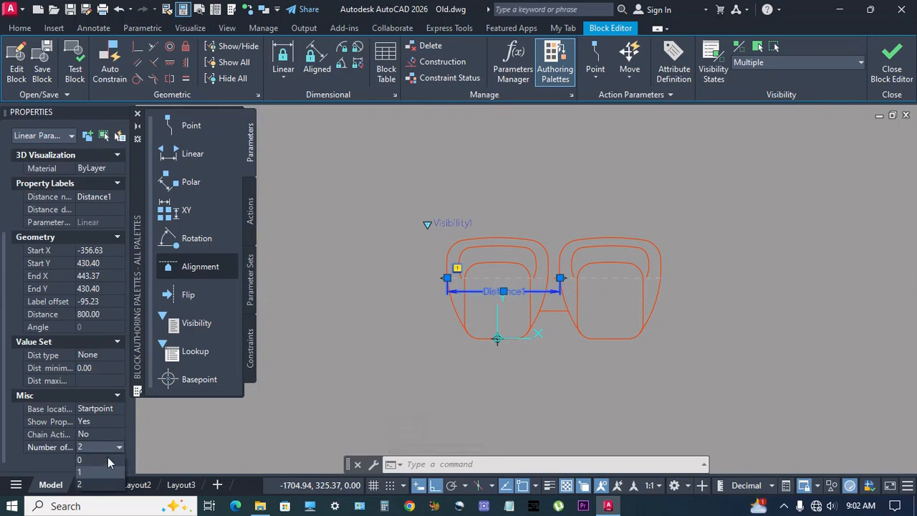
left_click(104, 471)
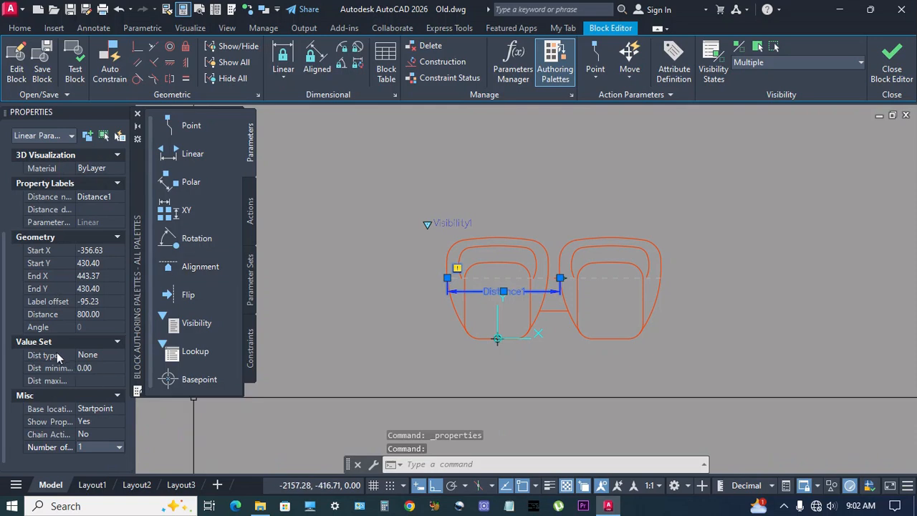
Set the linear parameter's distance type to Increment, with an increment of 800 and a minimum of 800
left_click(119, 356)
left_click(101, 380)
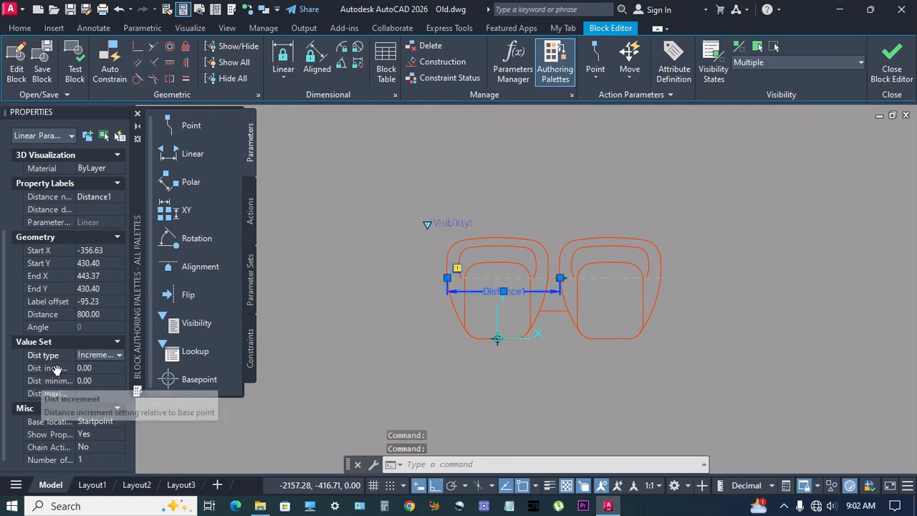
left_click(107, 368)
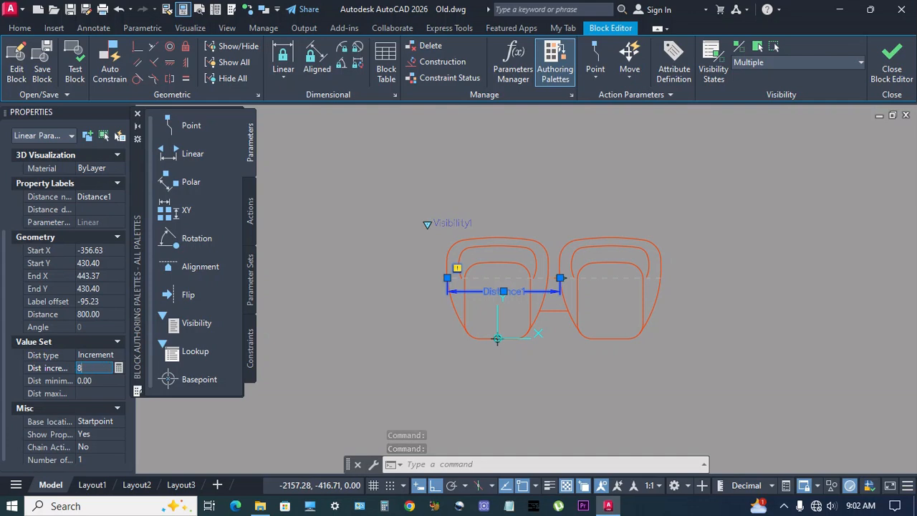
type("800")
key("Tab")
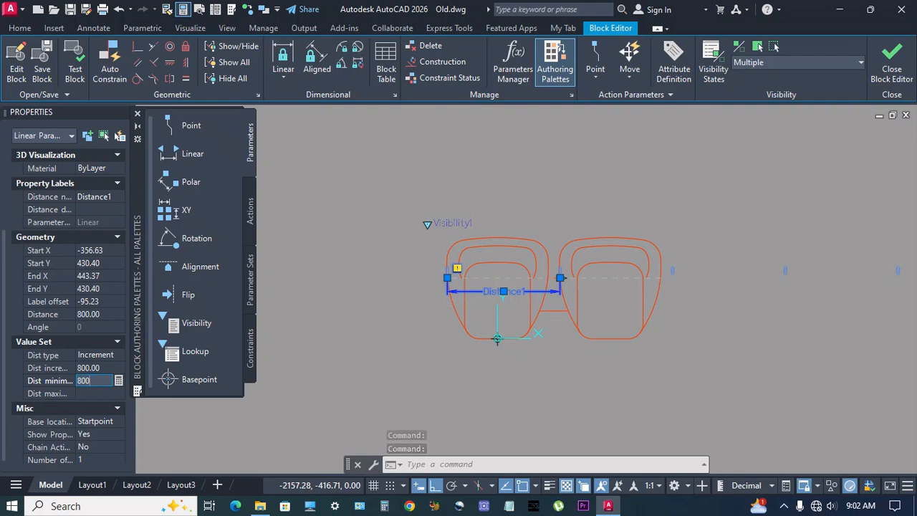
type("800")
key("Tab")
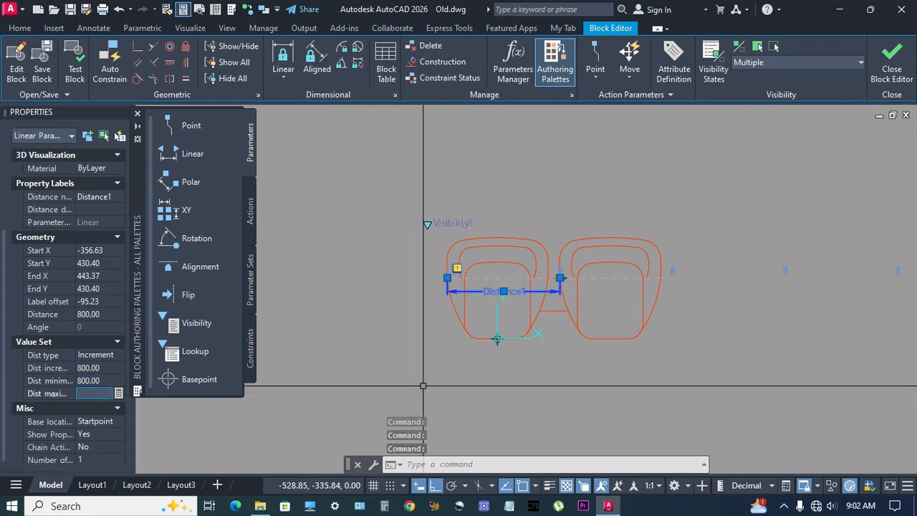
key("Escape")
middle_click_drag(833, 410, 819, 410)
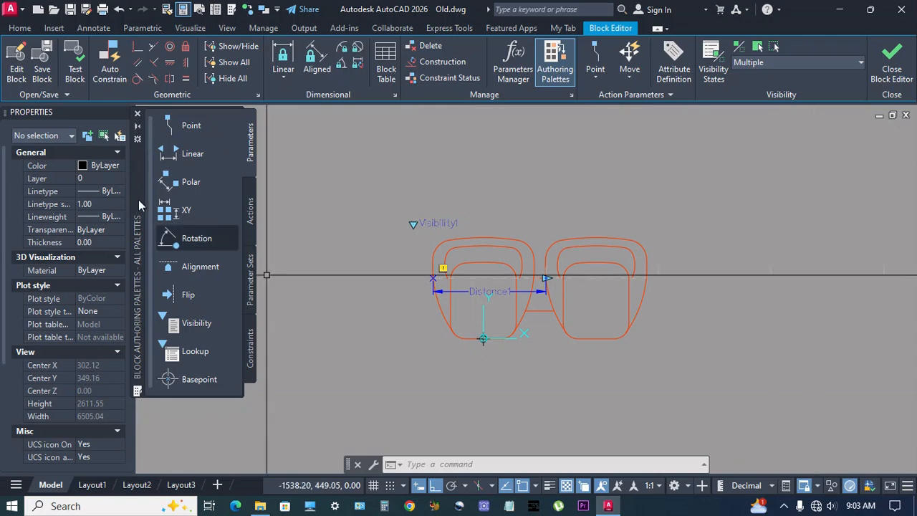
Start an Array action on the linear parameter with the right chair and the two connecting lines between the chairs as its objects
left_click(250, 210)
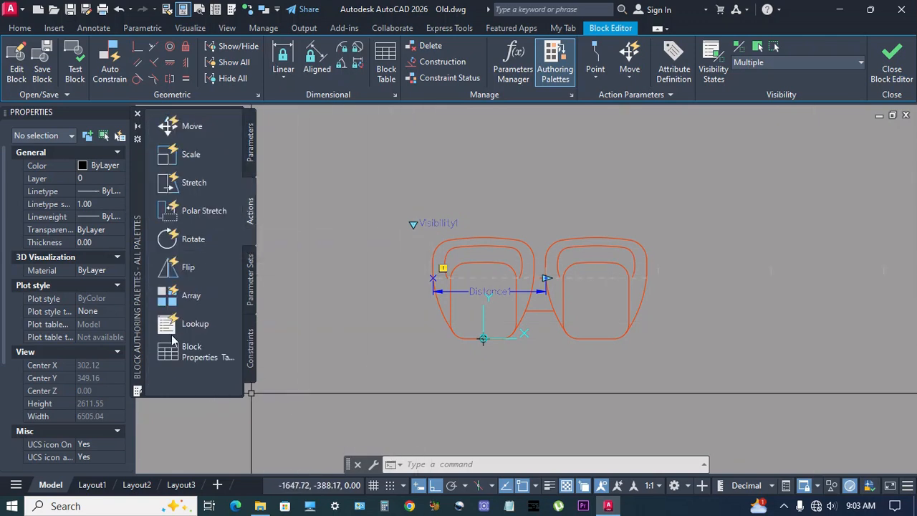
left_click(175, 295)
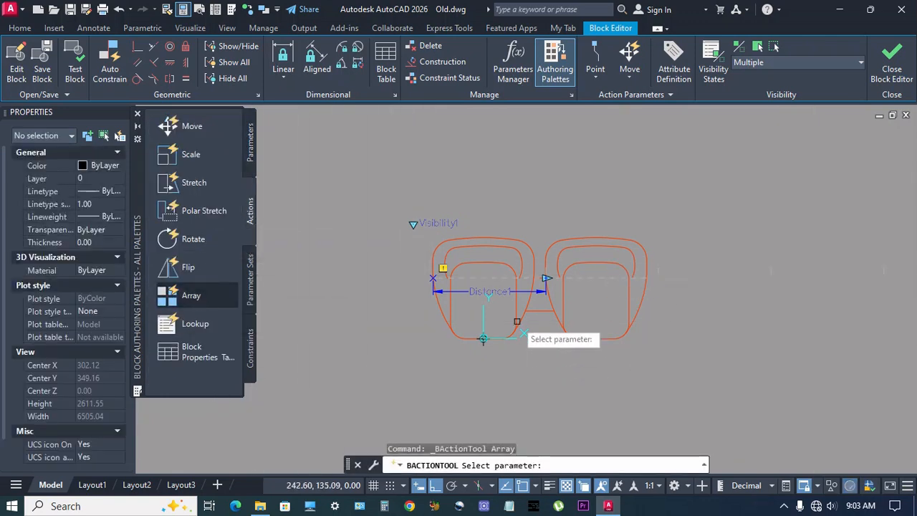
left_click(507, 291)
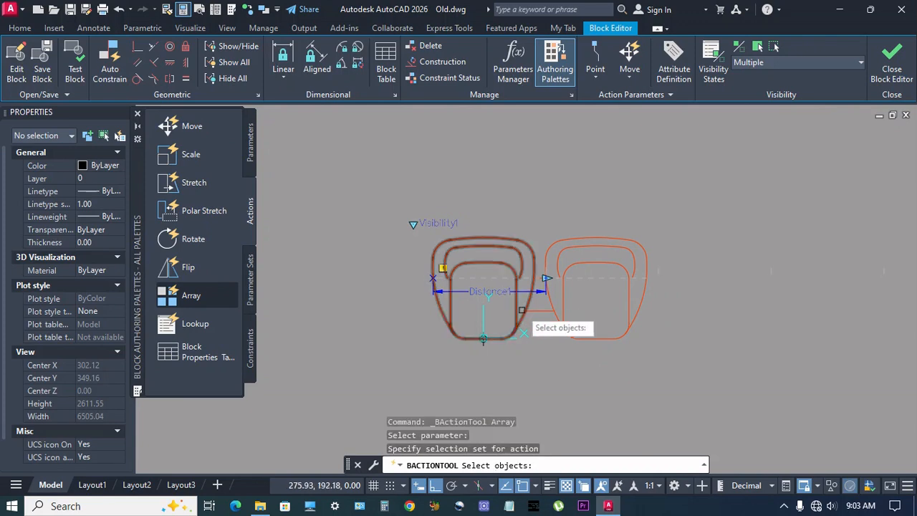
left_click(614, 339)
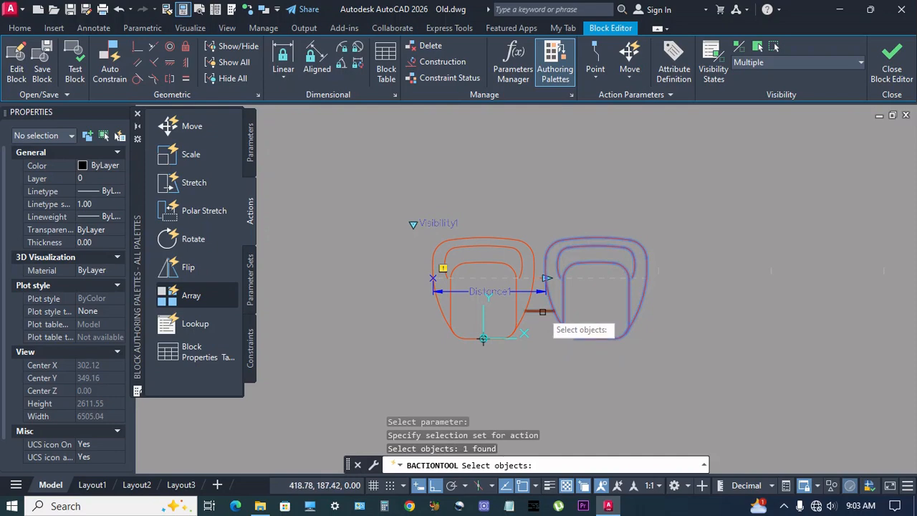
scroll(534, 284, "up", 8)
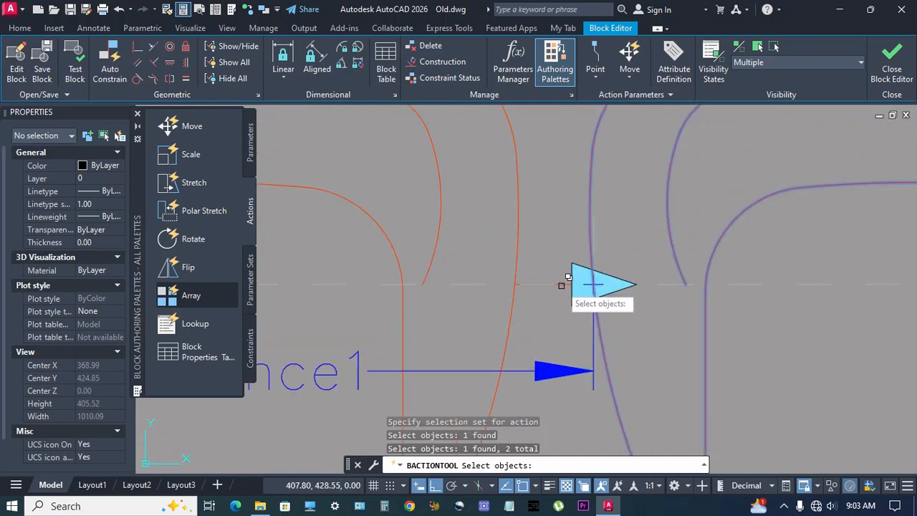
left_click(568, 276)
left_click(605, 352)
scroll(552, 320, "down", 3)
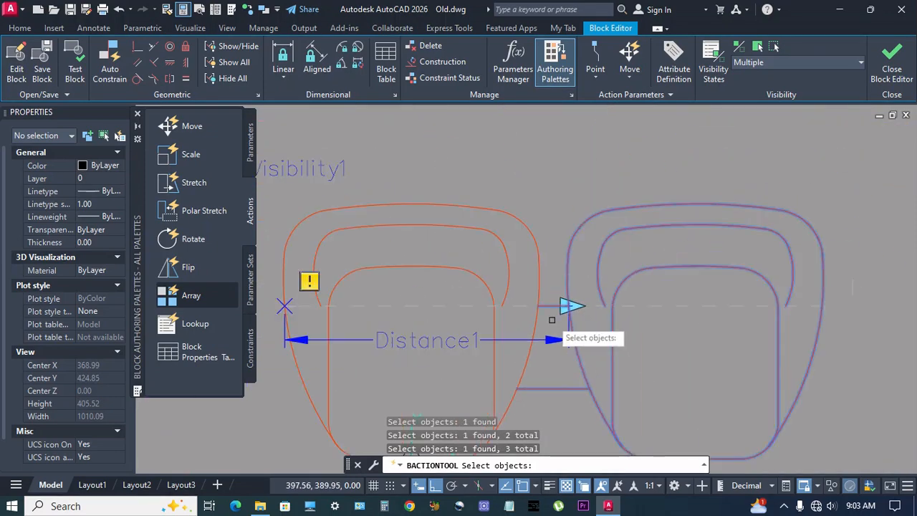
scroll(553, 320, "down", 2)
key("Return")
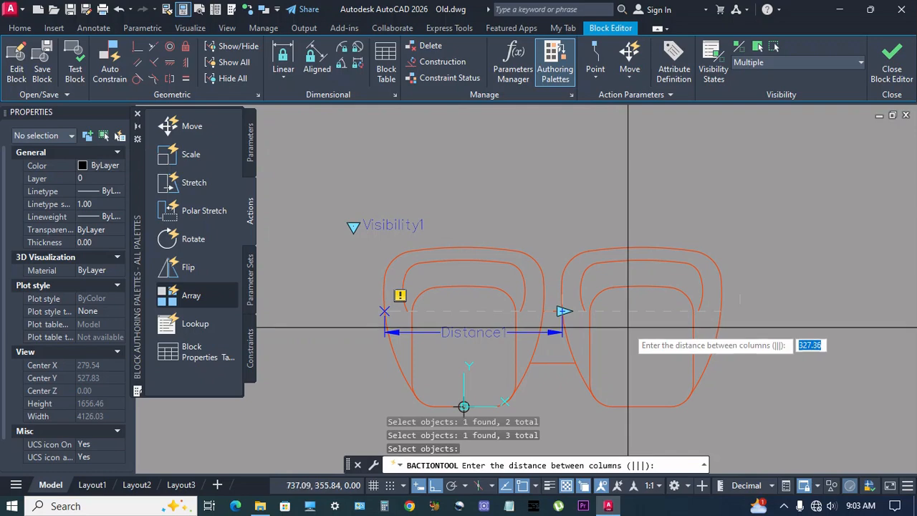
Define the array's column distance from the left chair's outer right edge to the right chair's outer right edge along the construction line
scroll(628, 330, "up", 4)
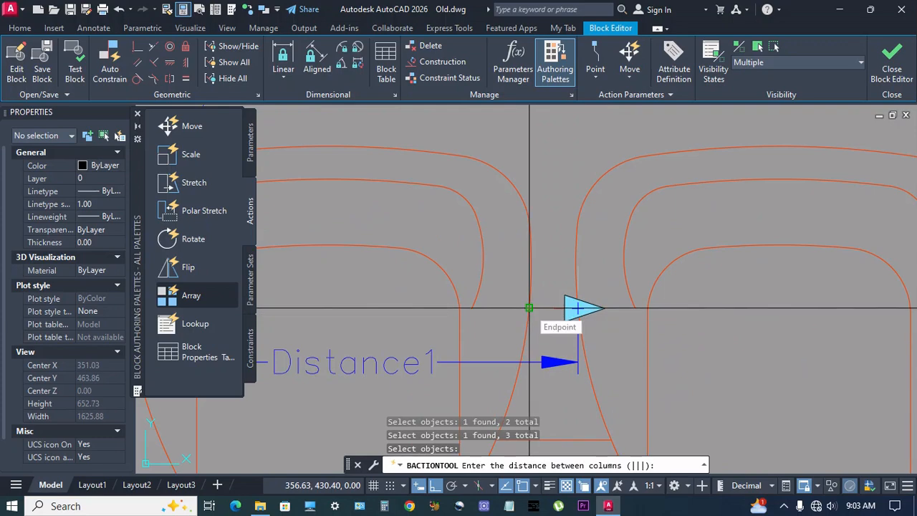
left_click(528, 308)
scroll(528, 308, "down", 5)
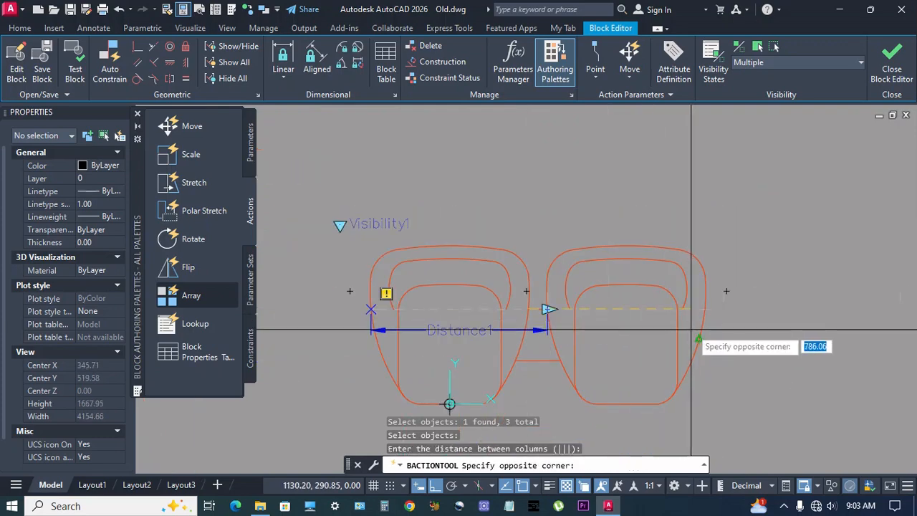
left_click(705, 308)
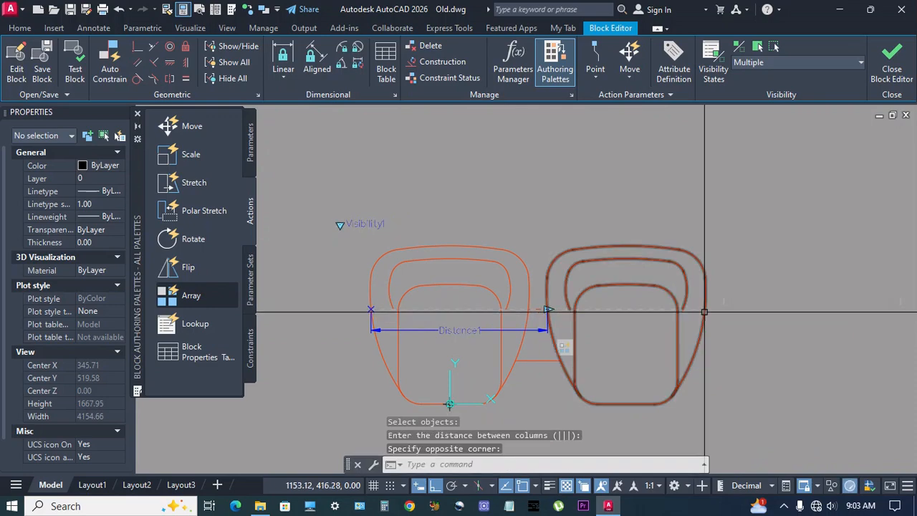
Save the block definition and close the Block Editor
middle_click_drag(731, 343, 719, 326)
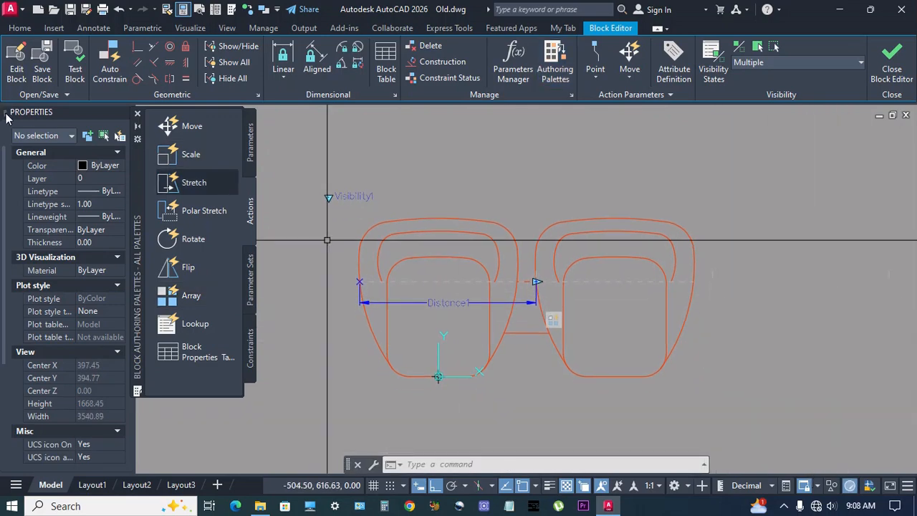
left_click(42, 72)
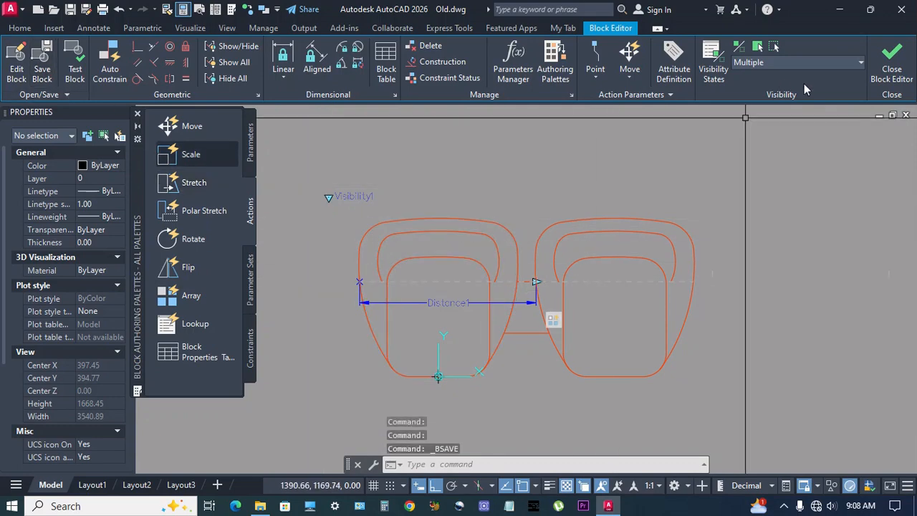
left_click(893, 72)
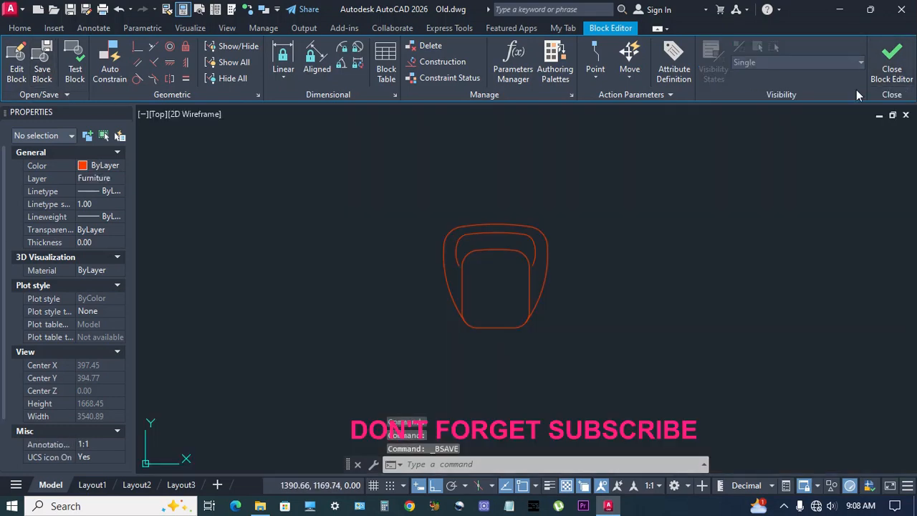
Select the chair block in the drawing and switch its visibility state to Multiple
left_click(512, 318)
left_click(326, 295)
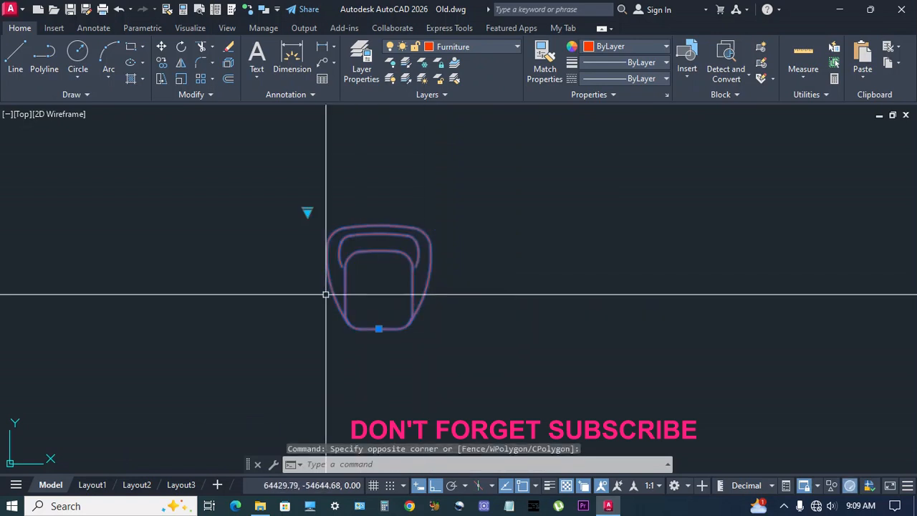
left_click(307, 212)
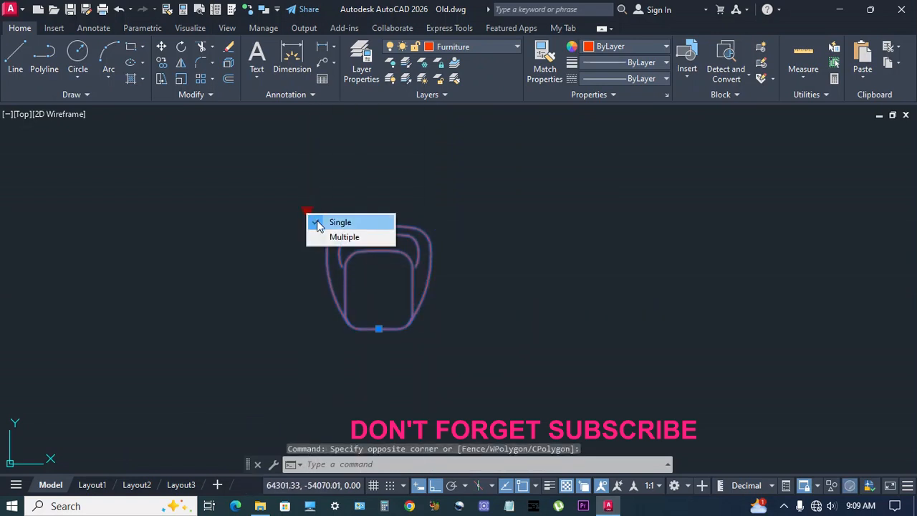
left_click(319, 223)
left_click(306, 212)
left_click(320, 237)
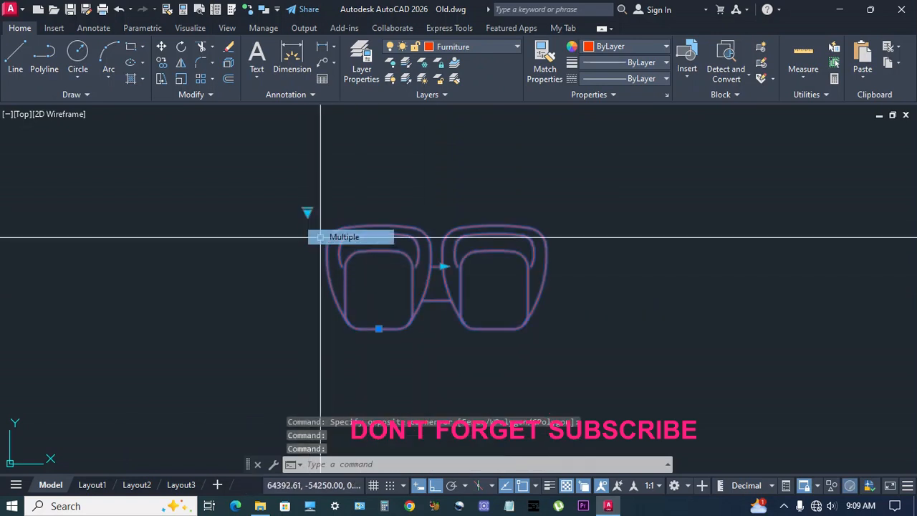
Stretch the block with its linear grip to a distance of 2400, forming a row of four chairs
left_click(444, 266)
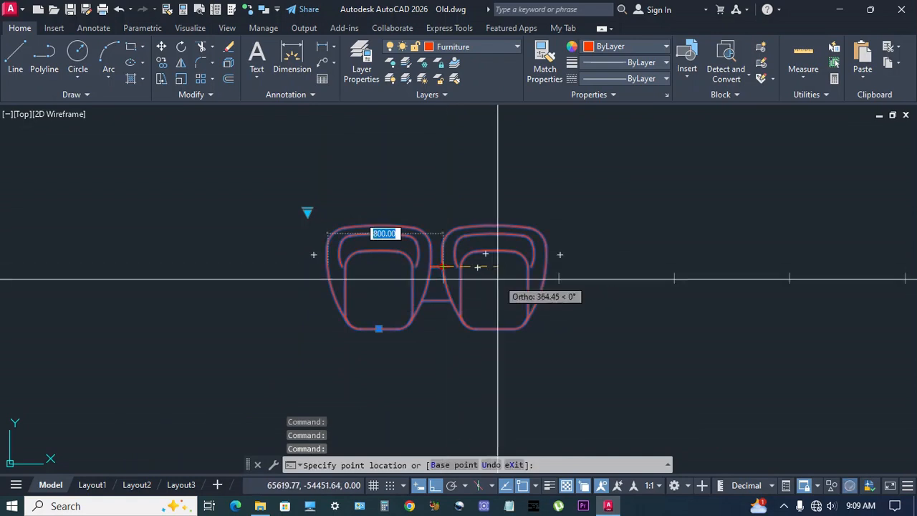
left_click(557, 265)
left_click(556, 266)
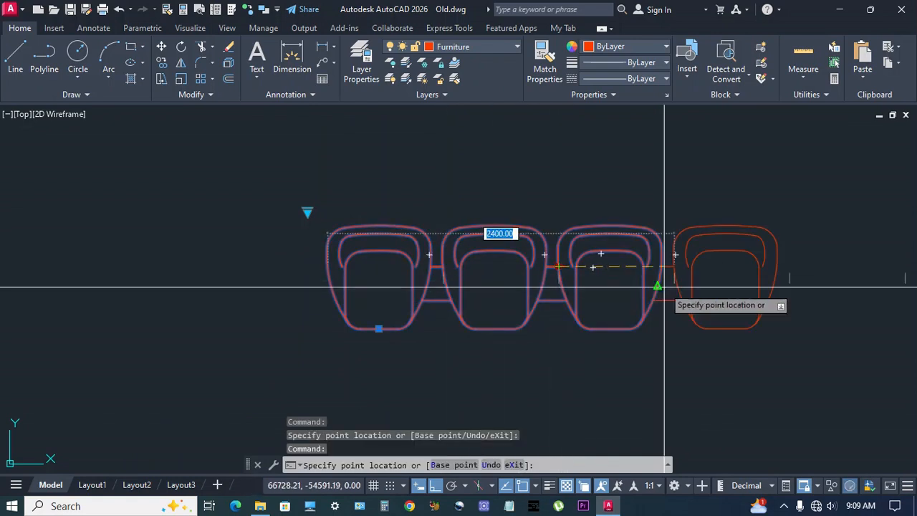
left_click(665, 287)
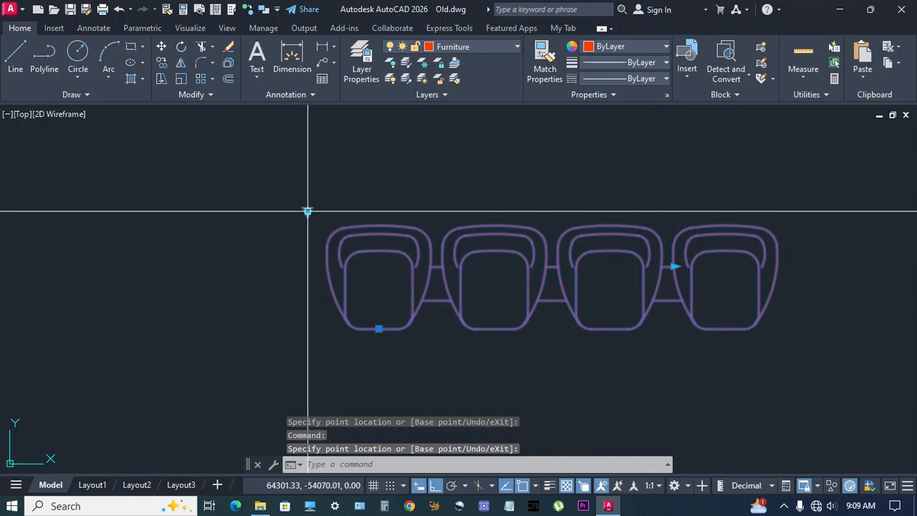
Switch the four-chair block's visibility to Single and back to Multiple
left_click(307, 211)
left_click(321, 224)
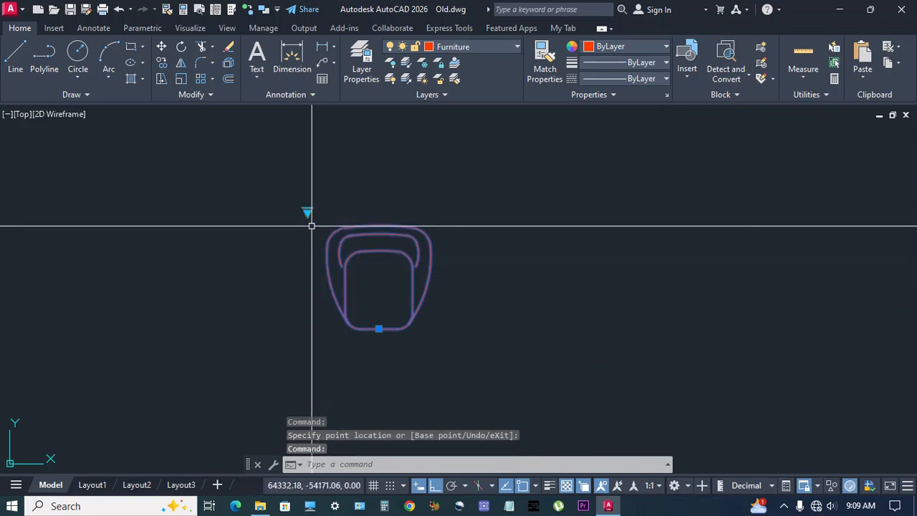
left_click(331, 238)
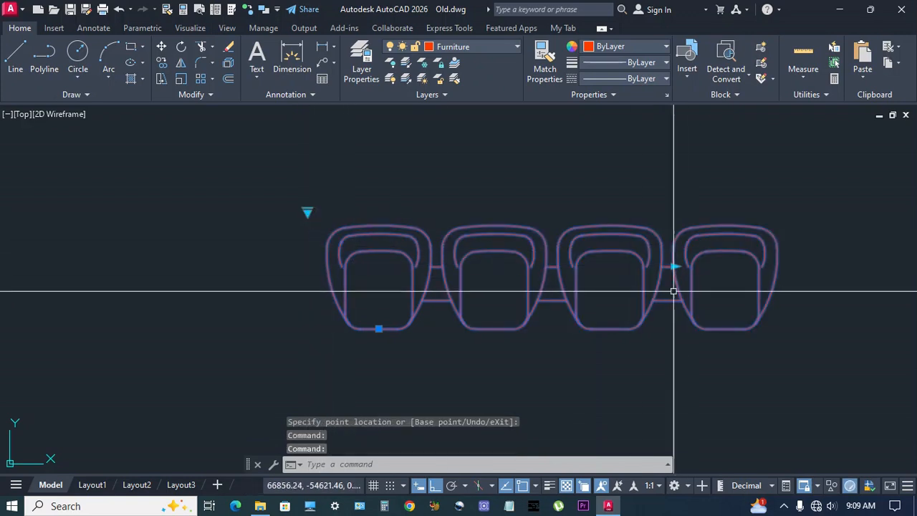
Shorten the row to three chairs with the linear grip and stretch it out to six chairs
left_click(594, 274)
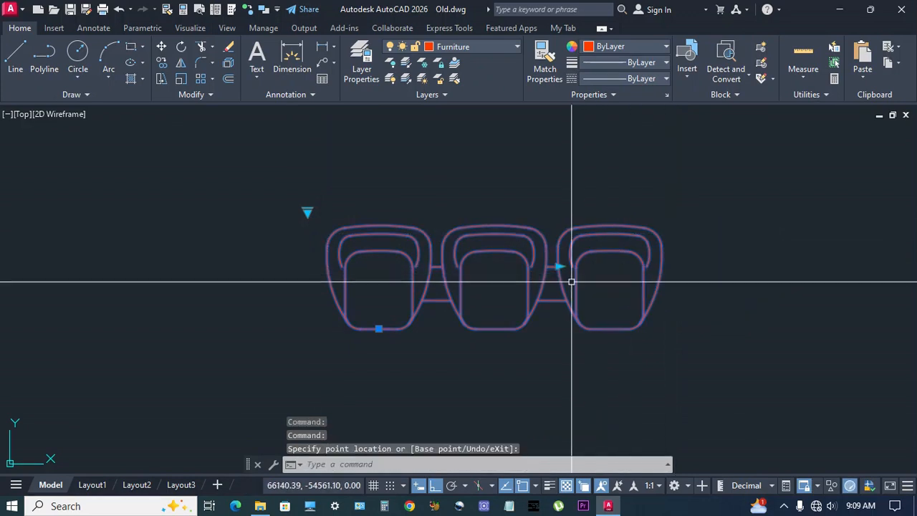
left_click(559, 266)
middle_click_drag(888, 270, 765, 274)
left_click(800, 276)
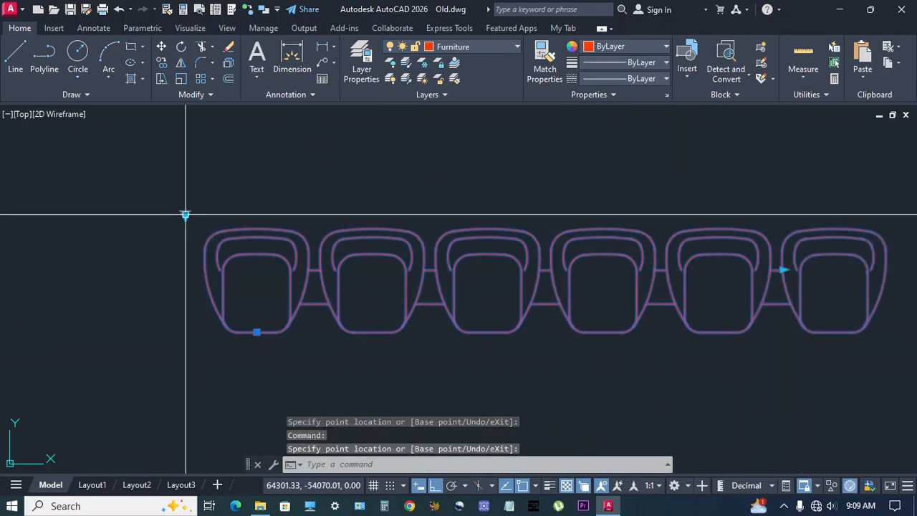
Toggle the six-chair block's visibility to Single and return it to Multiple
mouse_move(186, 216)
left_click(208, 225)
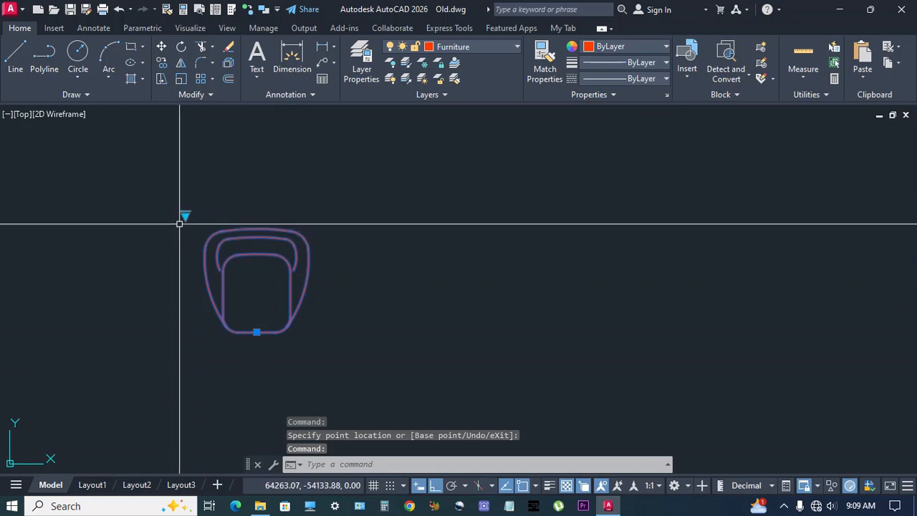
left_click(201, 242)
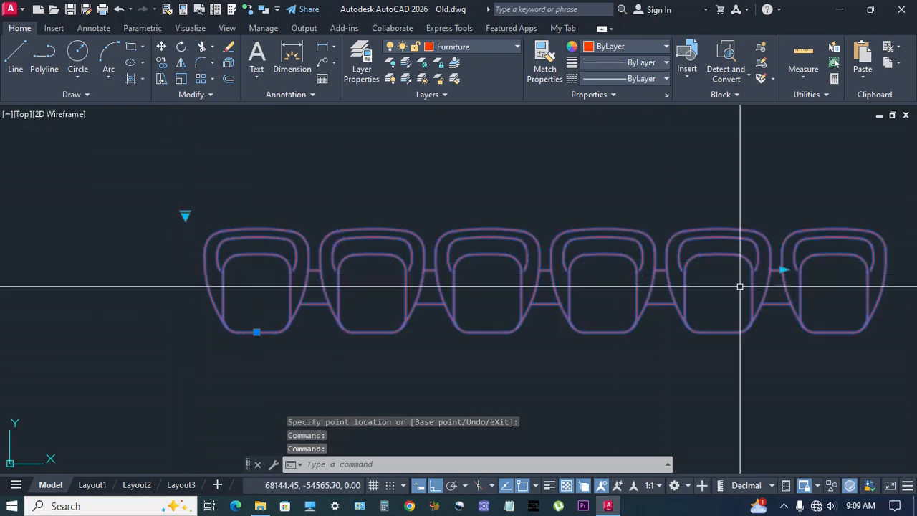